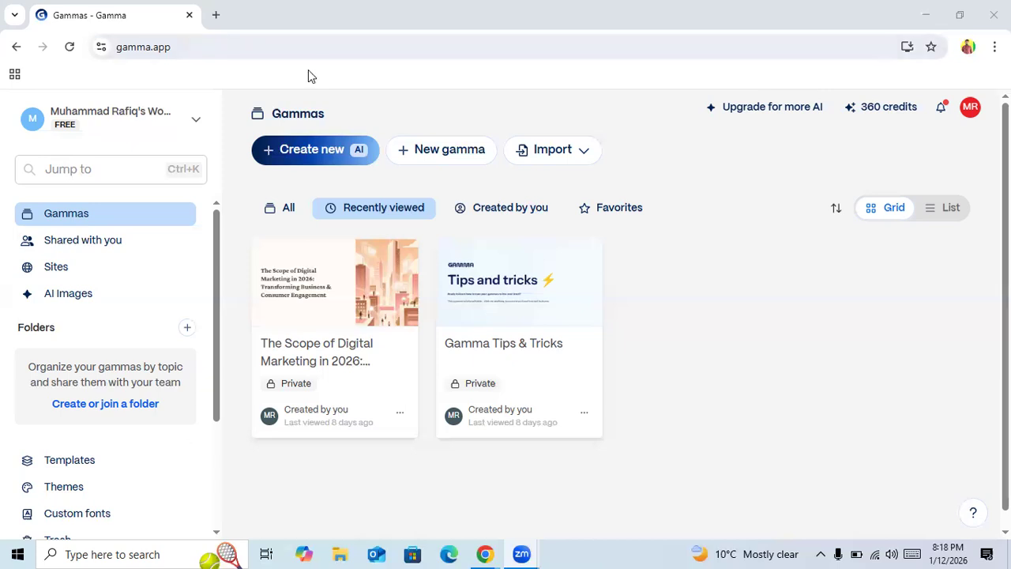
Step: Search Google for "scope of ai 2026" in a new browser tab
{"action": "left_click", "coordinate": [216, 15]}
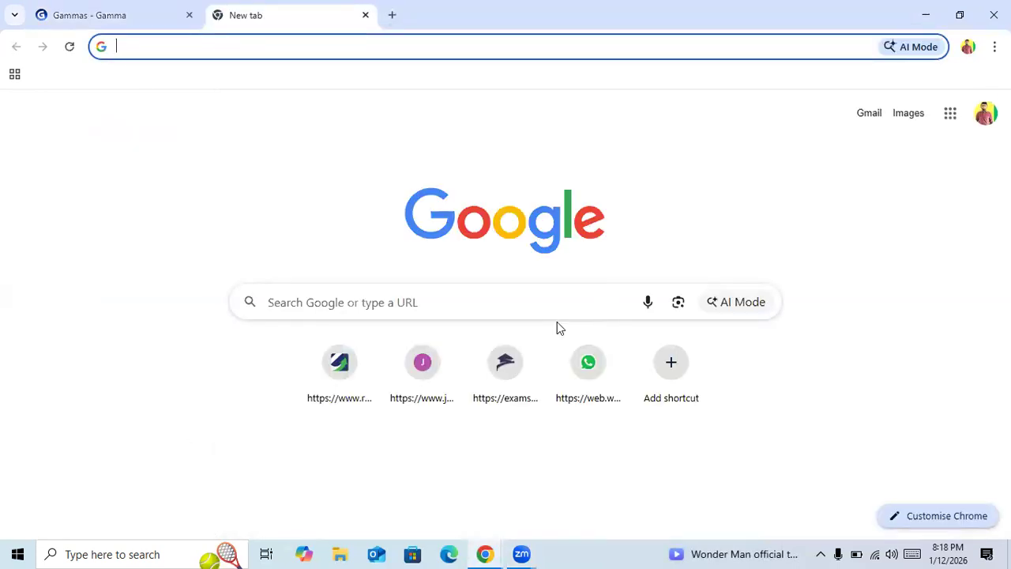
{"action": "type", "text": "scope oa"}
{"action": "key", "text": "BackSpace"}
{"action": "key", "text": "BackSpace"}
{"action": "type", "text": "f ai 2026"}
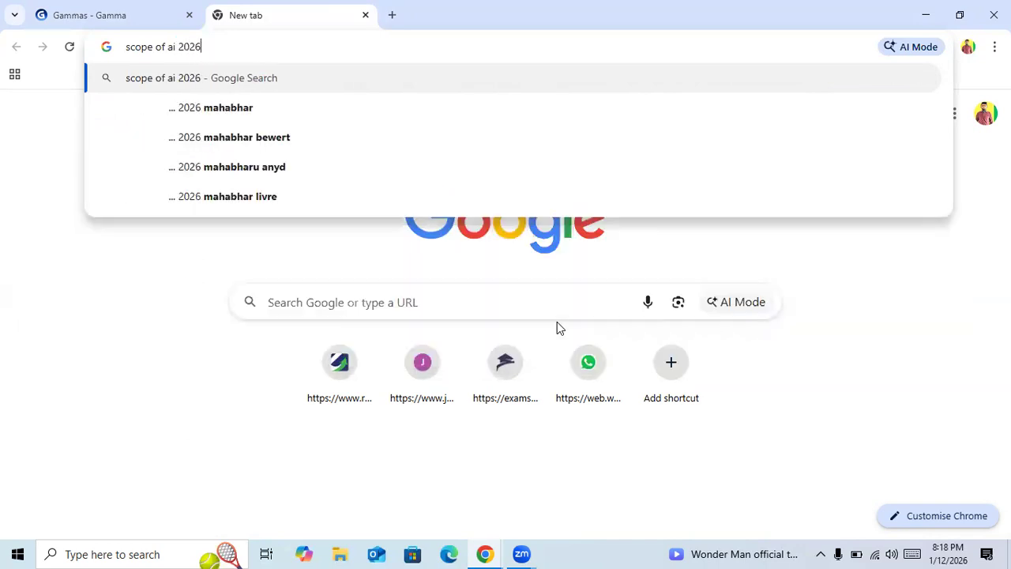
{"action": "key", "text": "Return"}
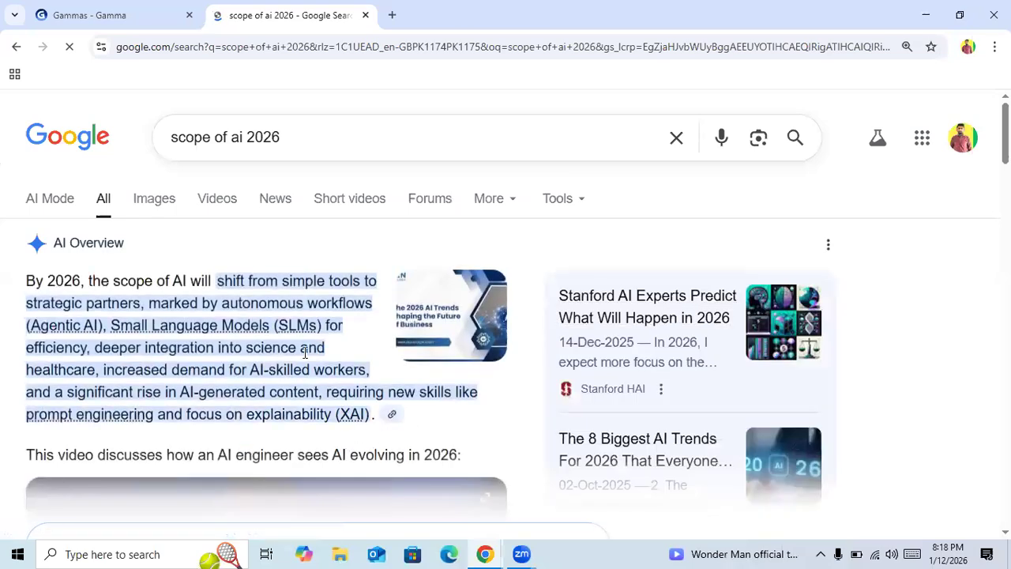
Step: Look through the search results on AI in 2026, including the videos, related questions and articles
{"action": "scroll", "coordinate": [305, 352], "scroll_direction": "down", "scroll_amount": 5}
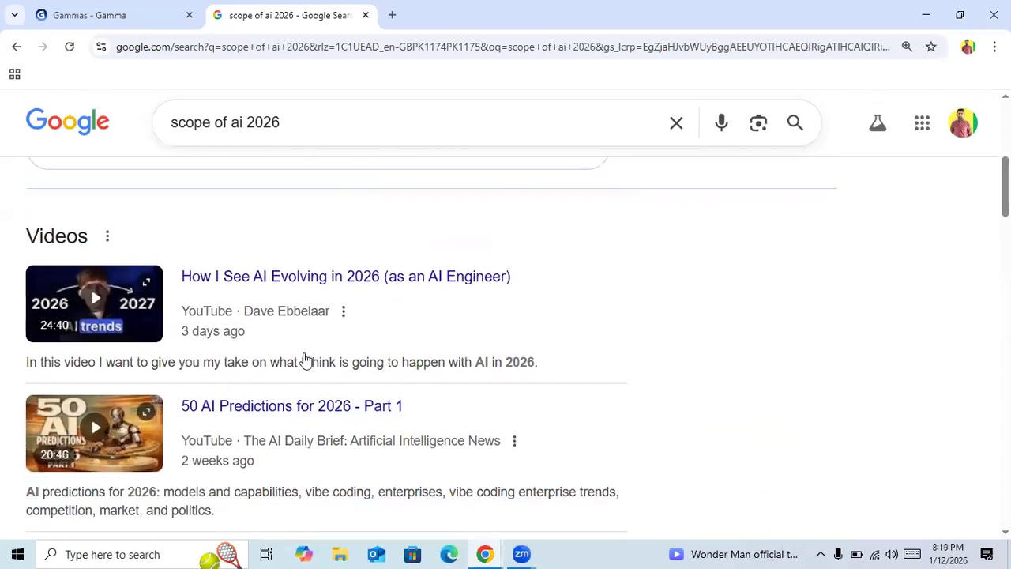
{"action": "left_click", "coordinate": [306, 359]}
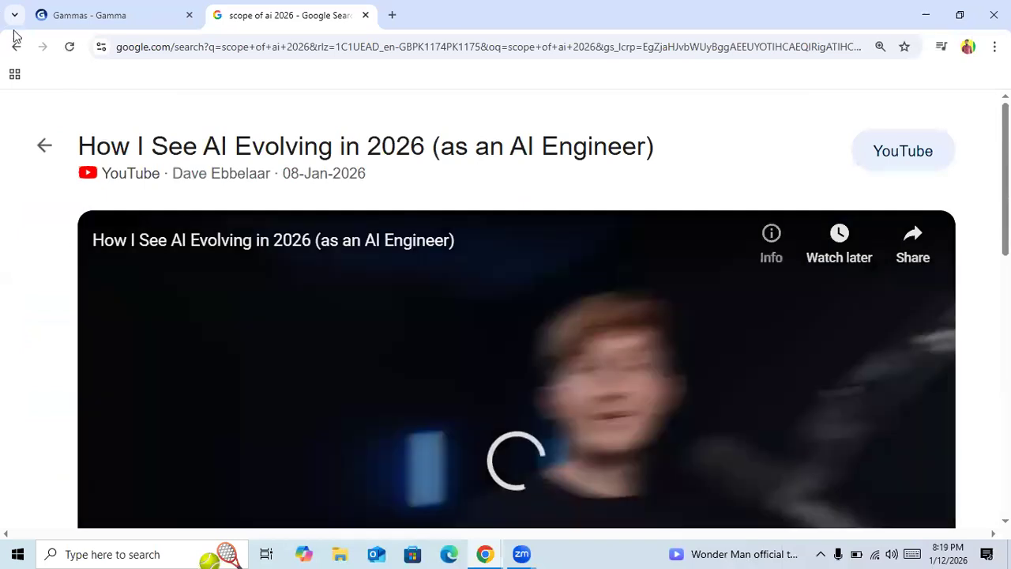
{"action": "left_click", "coordinate": [17, 45]}
{"action": "scroll", "coordinate": [275, 361], "scroll_direction": "down", "scroll_amount": 3}
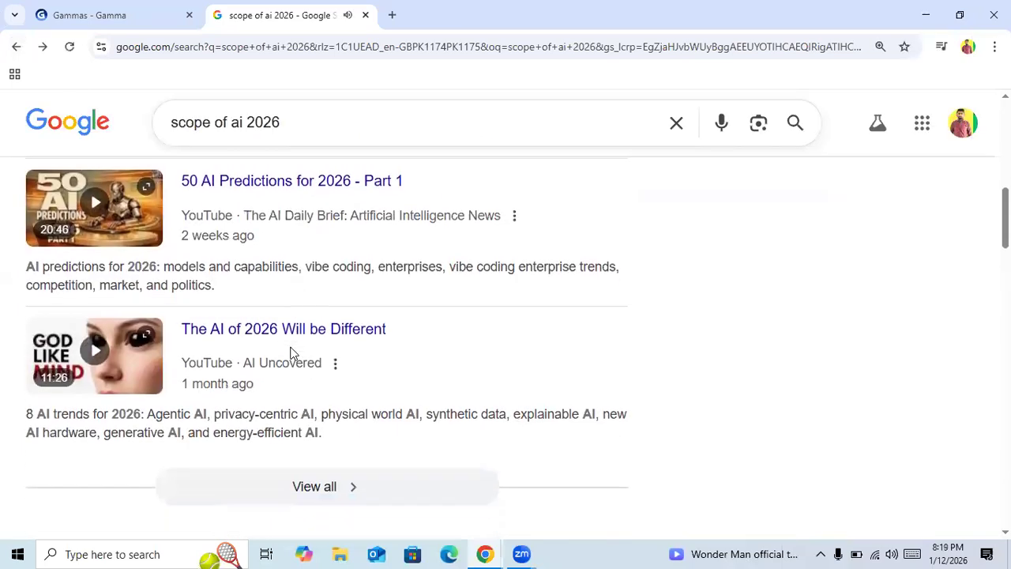
{"action": "scroll", "coordinate": [291, 352], "scroll_direction": "down", "scroll_amount": 5}
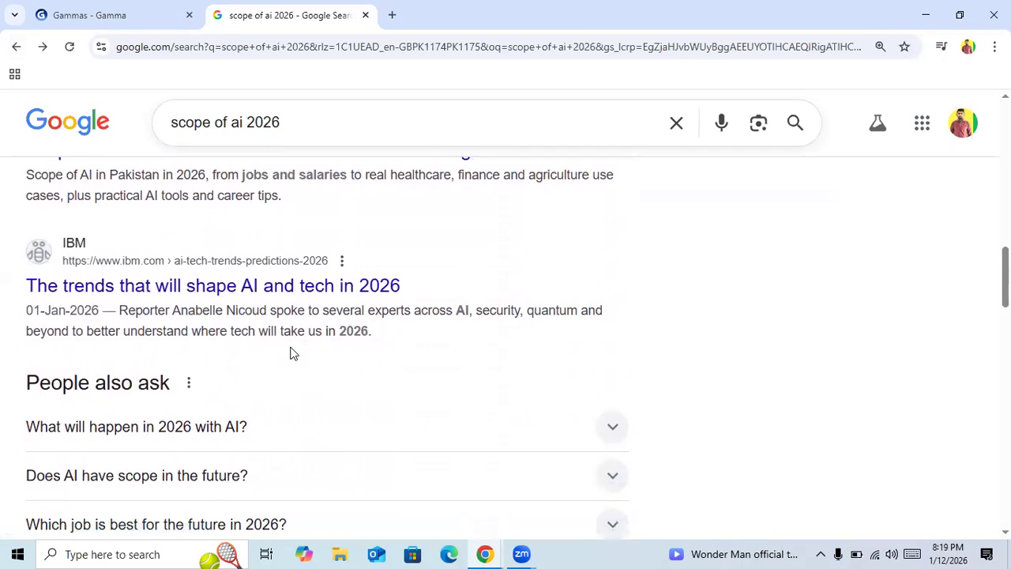
{"action": "scroll", "coordinate": [290, 353], "scroll_direction": "down", "scroll_amount": 3}
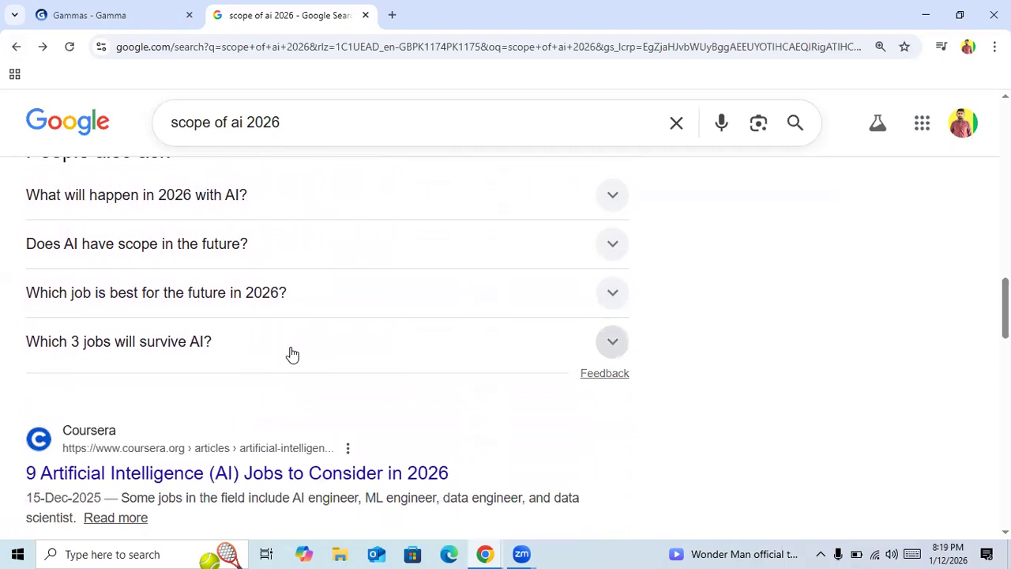
{"action": "scroll", "coordinate": [292, 353], "scroll_direction": "down", "scroll_amount": 2}
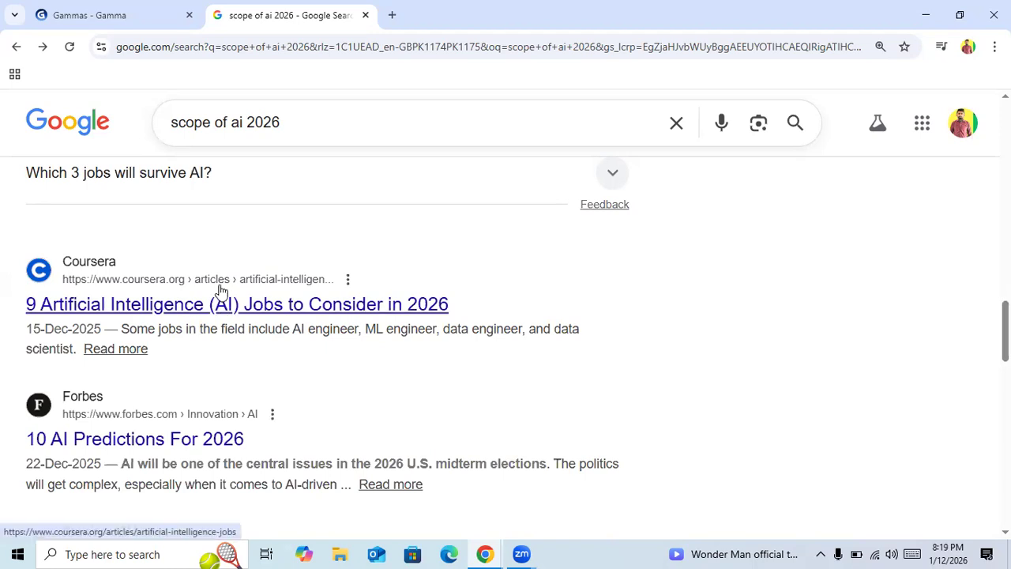
Step: Search Google for "gamma ai" in another new browser tab and open the Gamma site from the results
{"action": "left_click", "coordinate": [108, 19]}
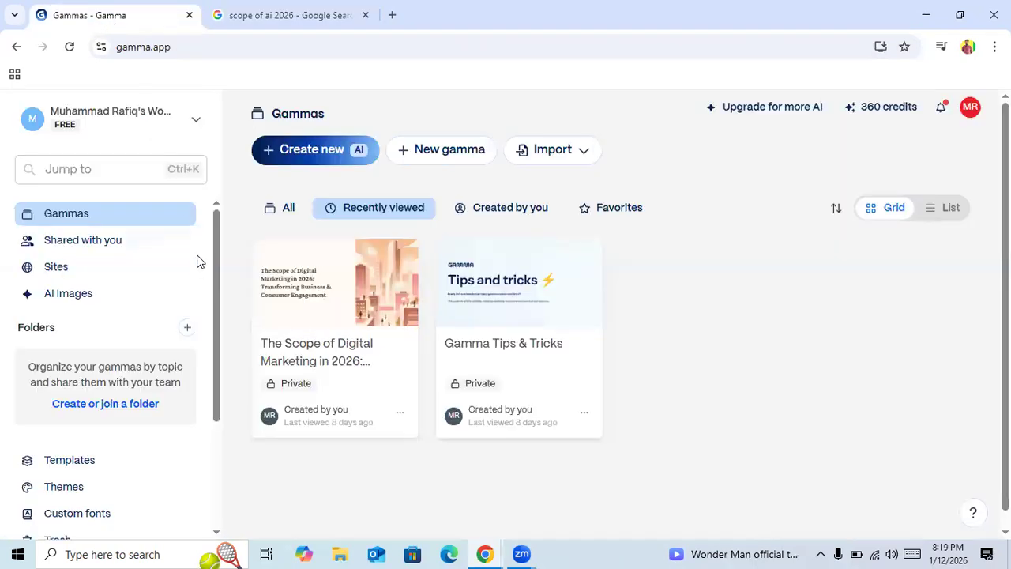
{"action": "left_click", "coordinate": [392, 16]}
{"action": "type", "text": "g"}
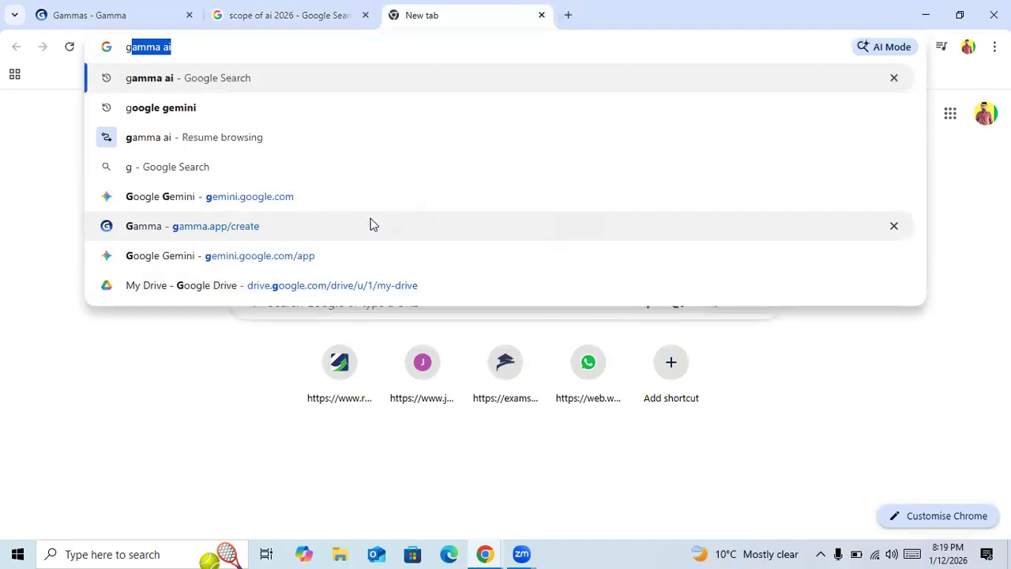
{"action": "key", "text": "Return"}
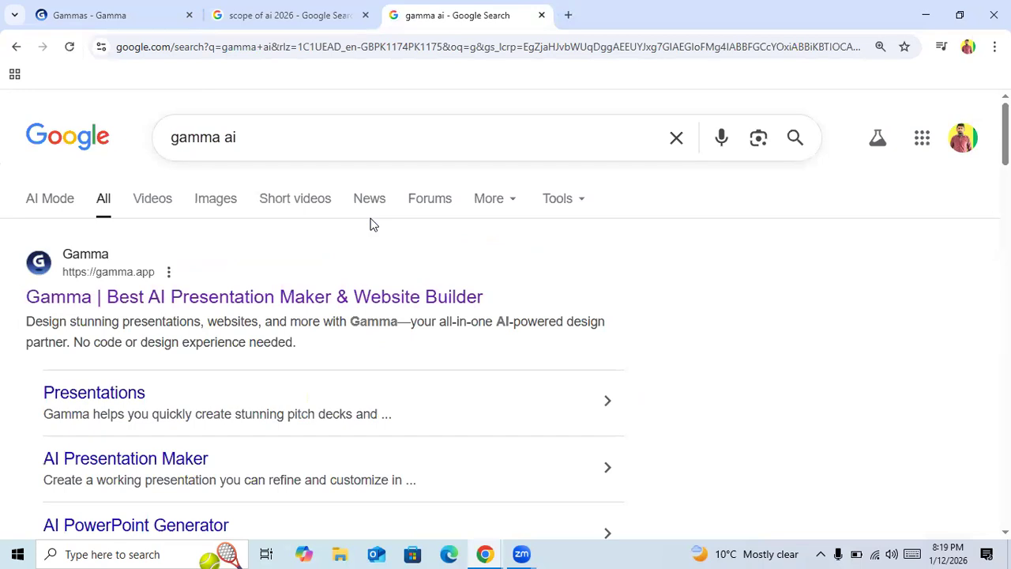
{"action": "left_click", "coordinate": [278, 291]}
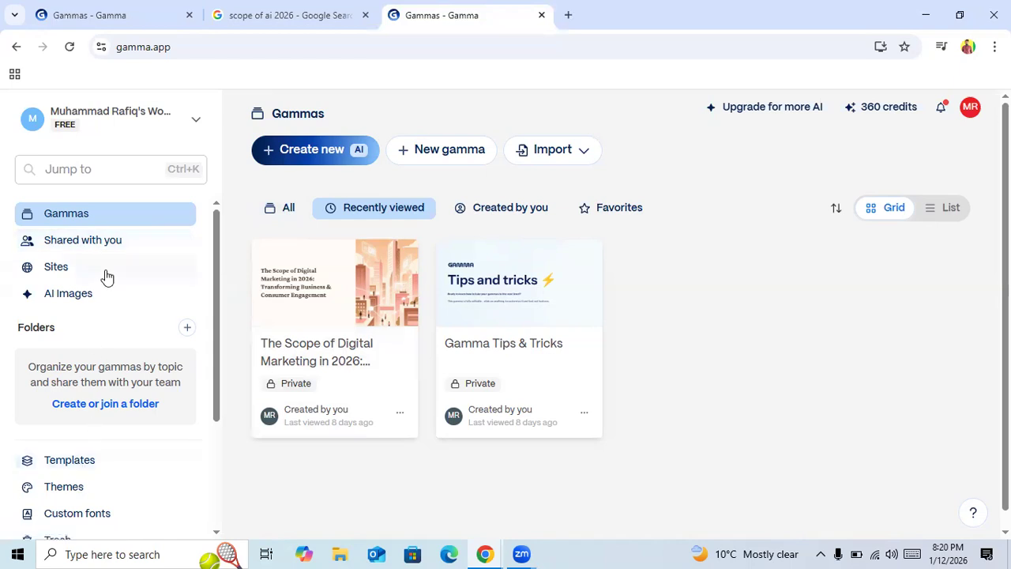
Step: Start a new AI creation in Gamma with the Generate option for a one-line prompt
{"action": "scroll", "coordinate": [83, 274], "scroll_direction": "down", "scroll_amount": 1}
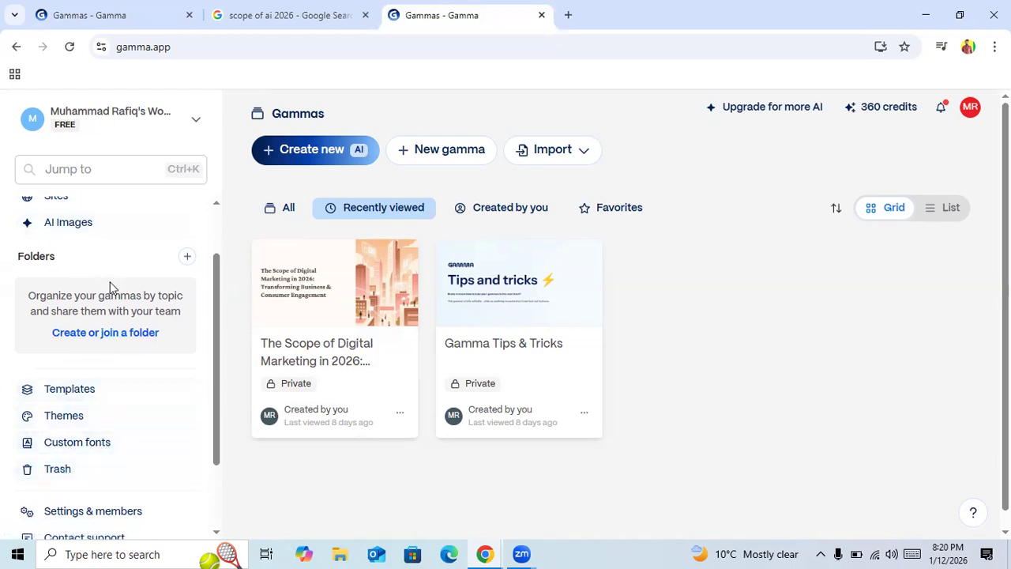
{"action": "scroll", "coordinate": [111, 293], "scroll_direction": "up", "scroll_amount": 1}
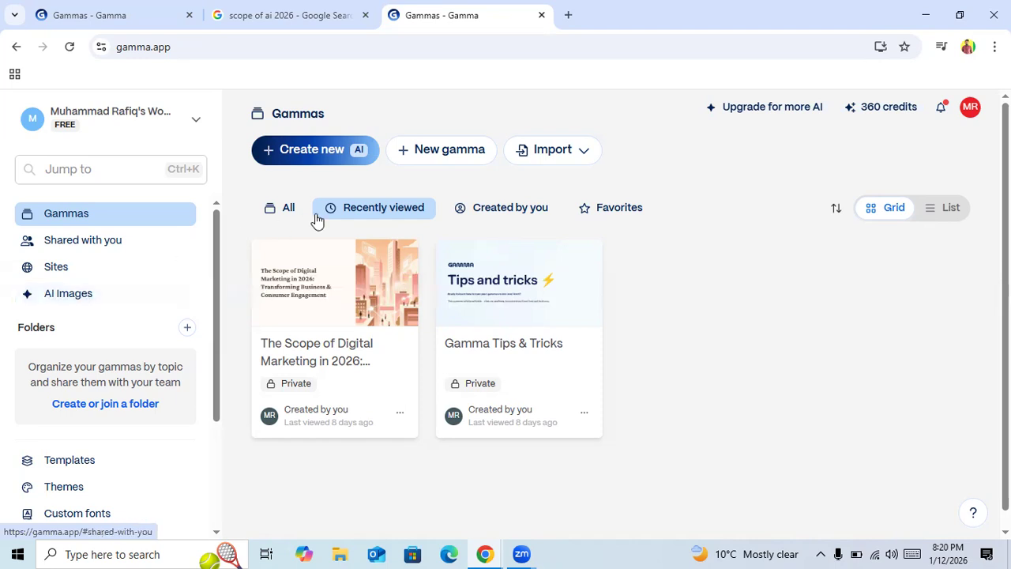
{"action": "left_click", "coordinate": [293, 159]}
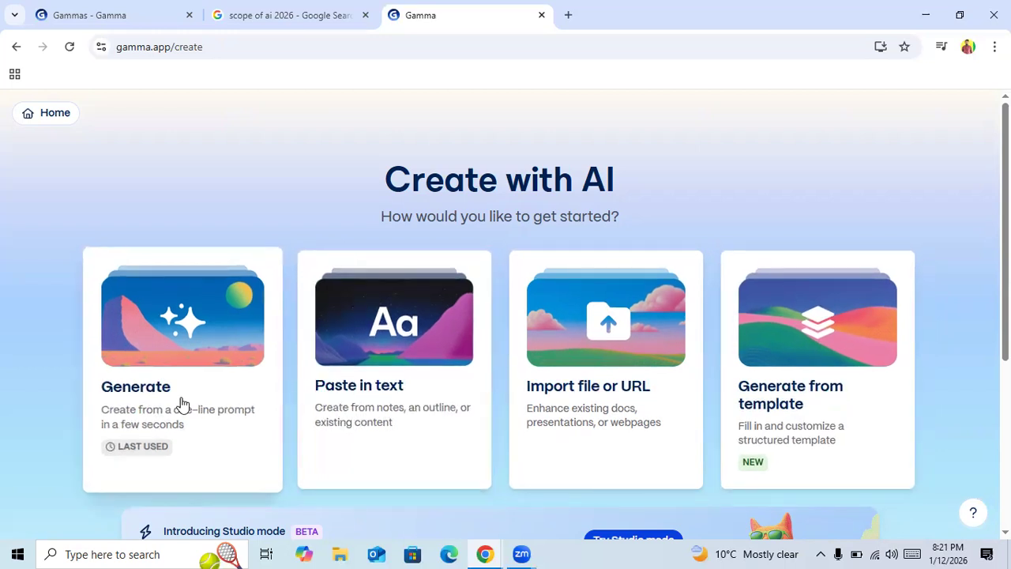
{"action": "left_click", "coordinate": [173, 338]}
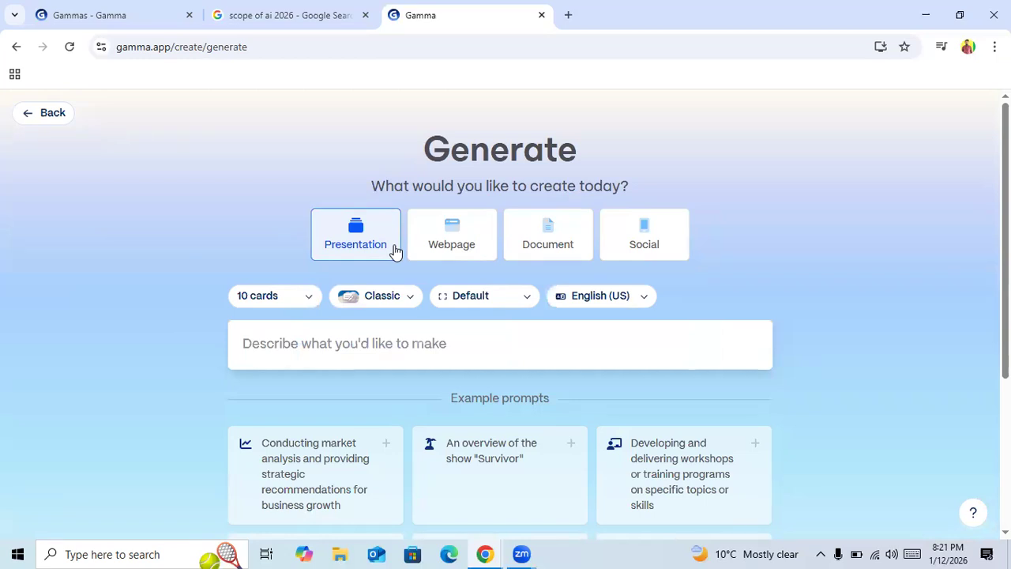
Step: Check the available card counts and the example prompts offered for a presentation
{"action": "left_click", "coordinate": [294, 301]}
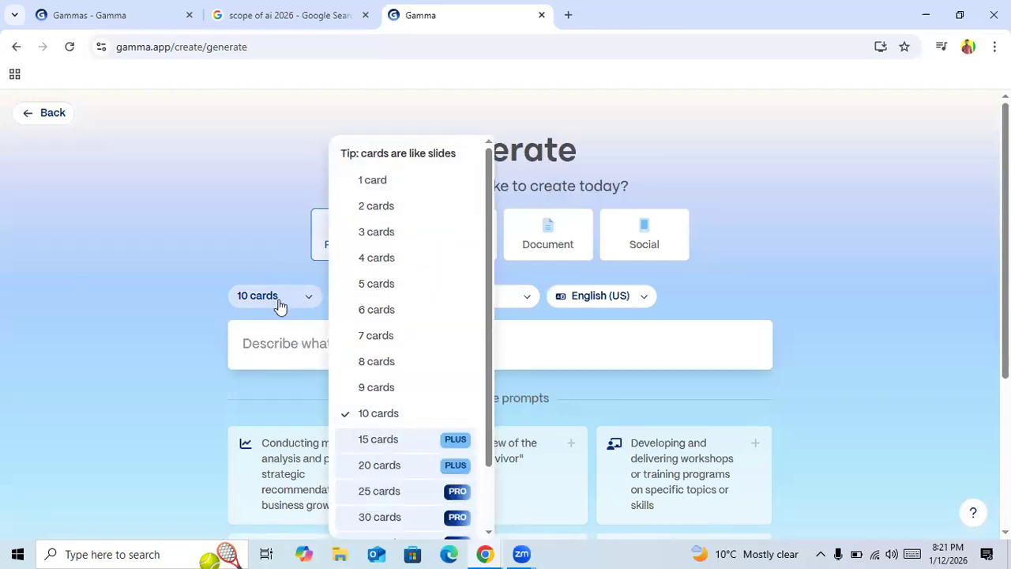
{"action": "left_click", "coordinate": [280, 306]}
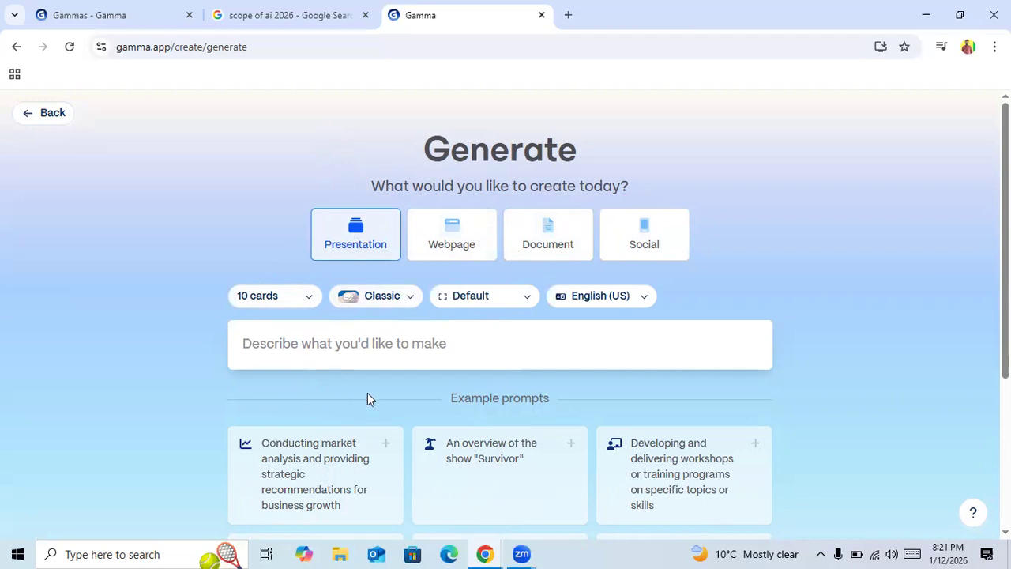
{"action": "scroll", "coordinate": [368, 397], "scroll_direction": "down", "scroll_amount": 1}
{"action": "scroll", "coordinate": [369, 400], "scroll_direction": "down", "scroll_amount": 1}
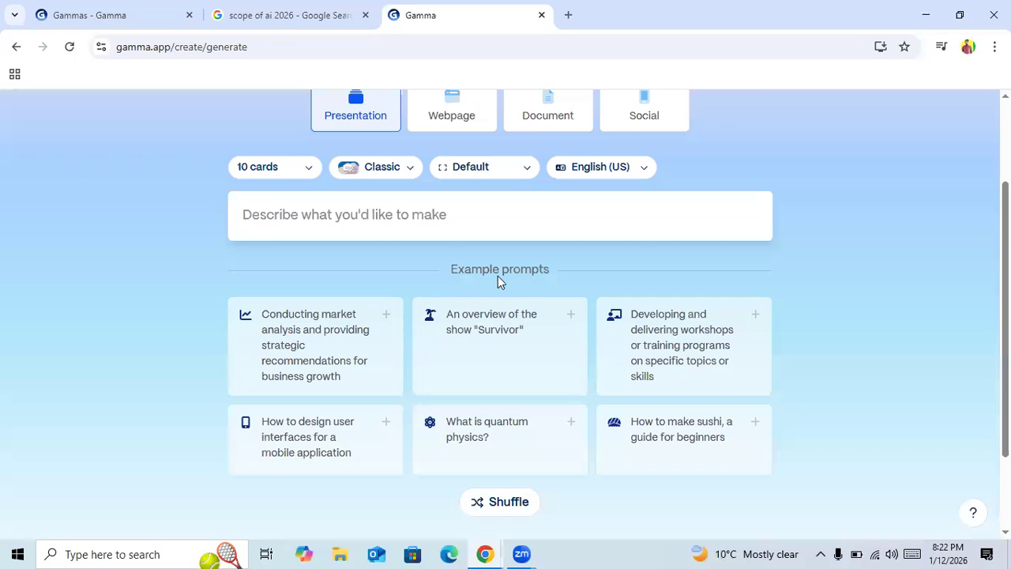
{"action": "left_click_drag", "start_coordinate": [452, 269], "coordinate": [537, 272]}
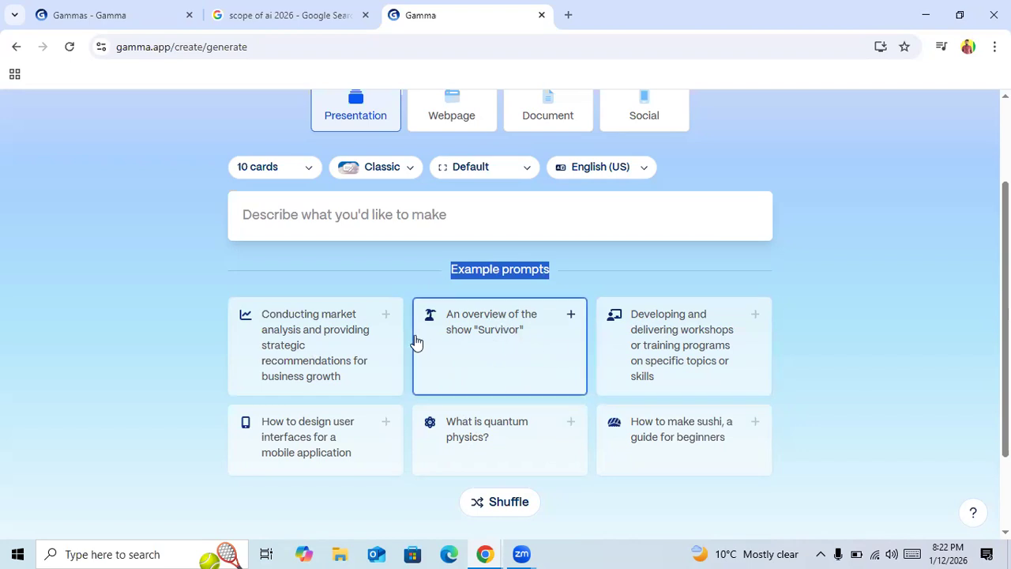
Step: Enter the prompt "scope of trading in 2026" and generate the presentation outline
{"action": "left_click", "coordinate": [327, 216]}
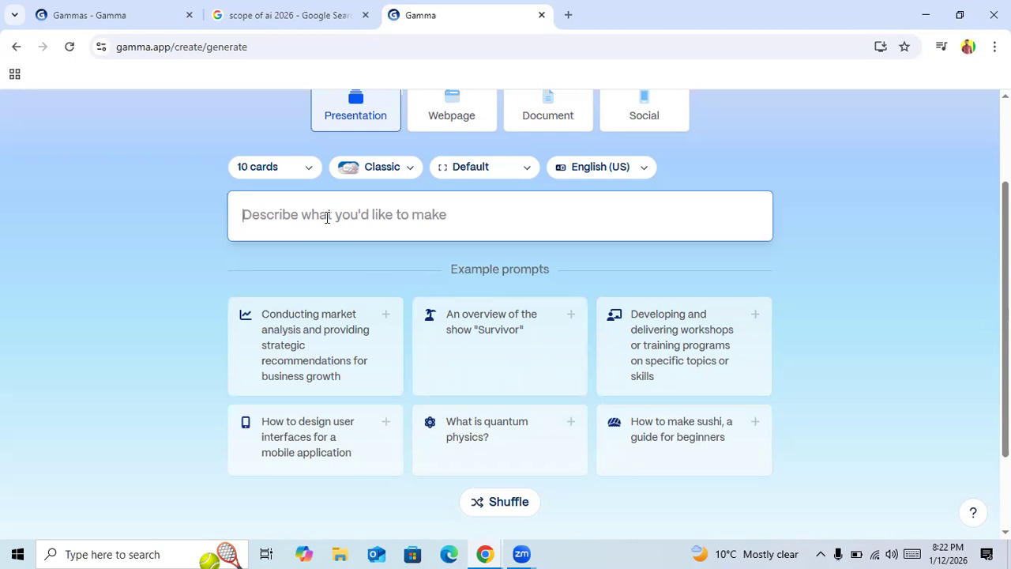
{"action": "type", "text": "sd"}
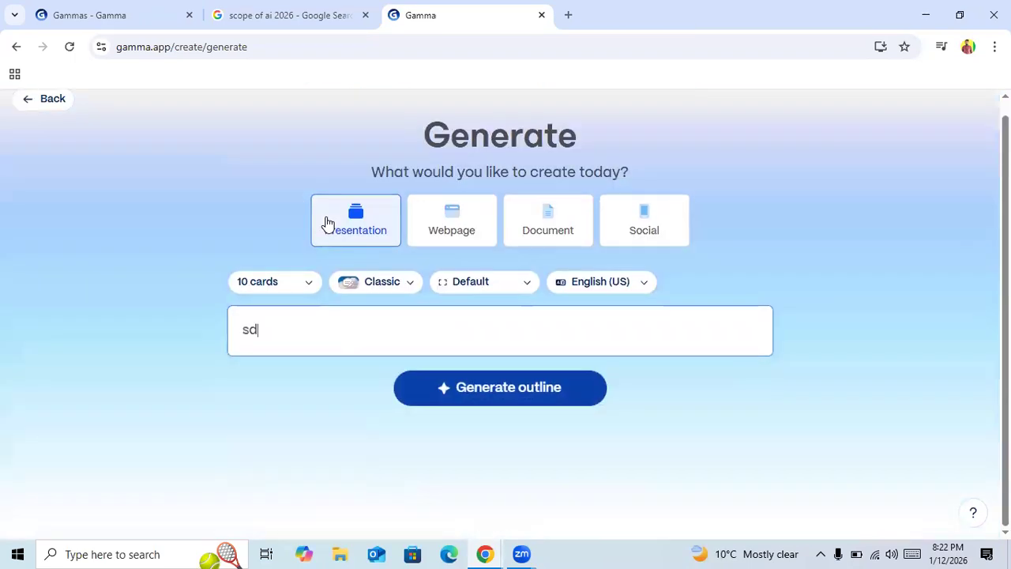
{"action": "type", "text": "ope"}
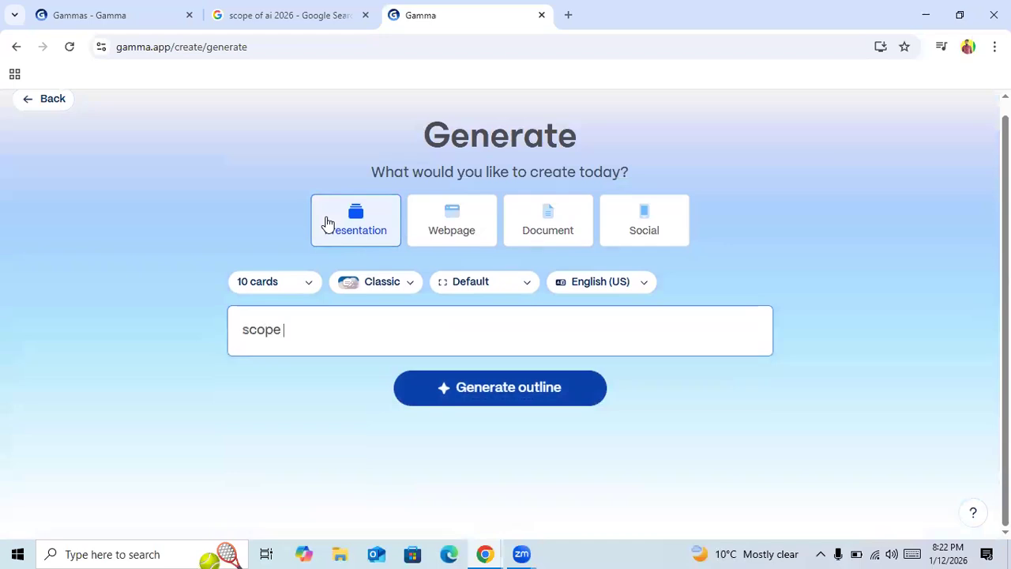
{"action": "type", "text": " of trading i"}
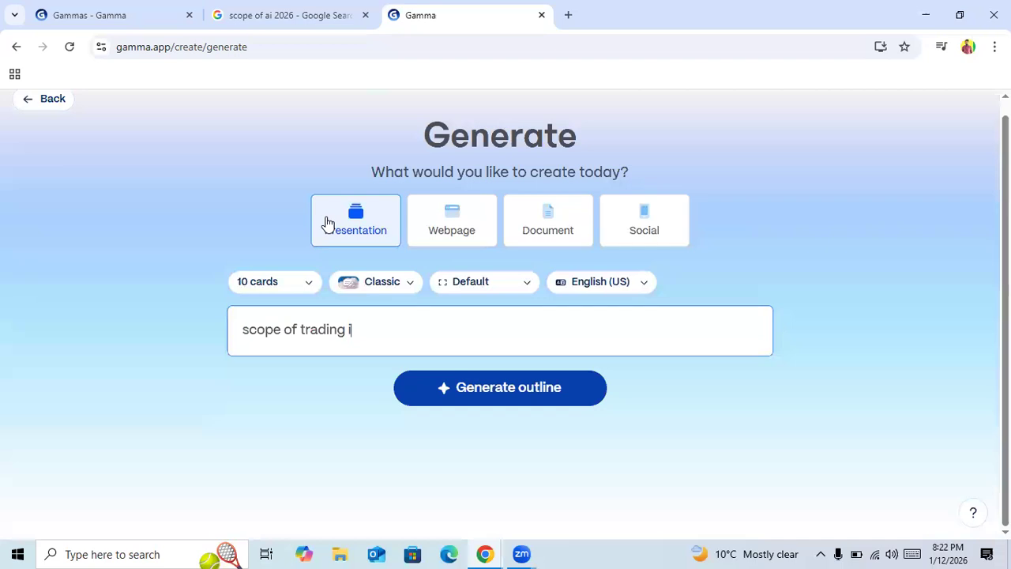
{"action": "type", "text": "n 2026"}
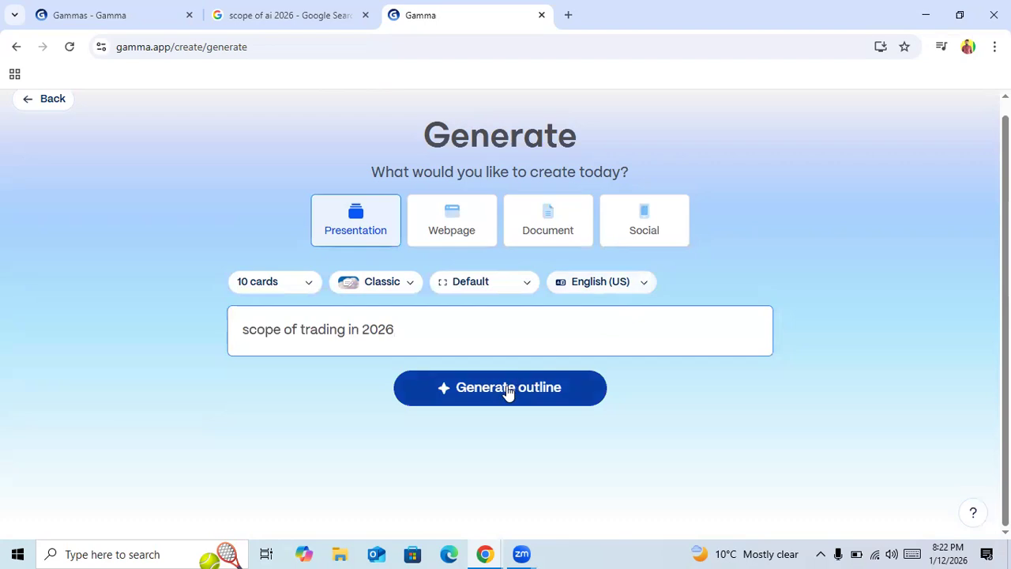
{"action": "left_click", "coordinate": [482, 403]}
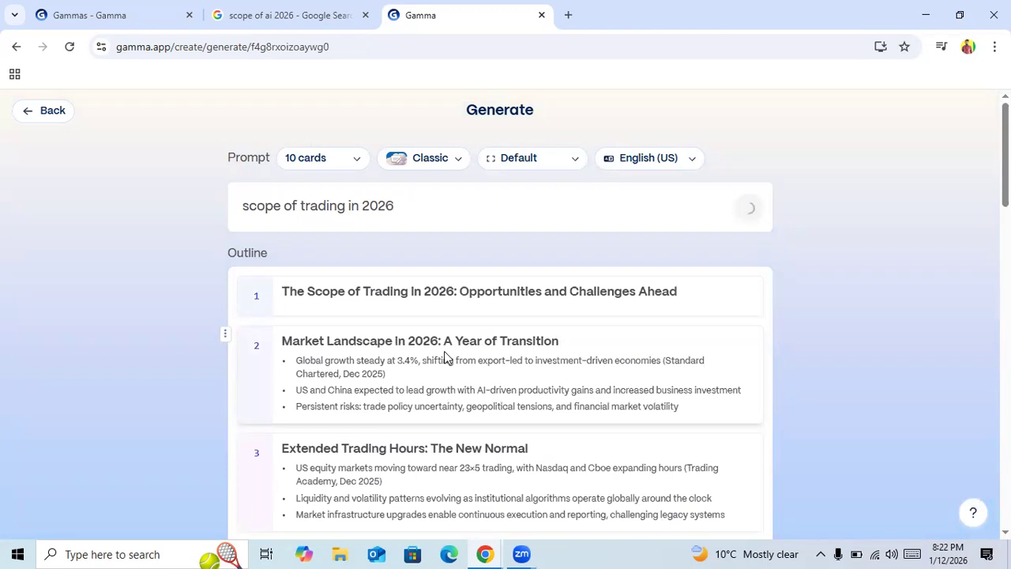
Step: Review the generated outline cards on trading in 2026, from the opening topics through the conclusion
{"action": "scroll", "coordinate": [444, 351], "scroll_direction": "down", "scroll_amount": 5}
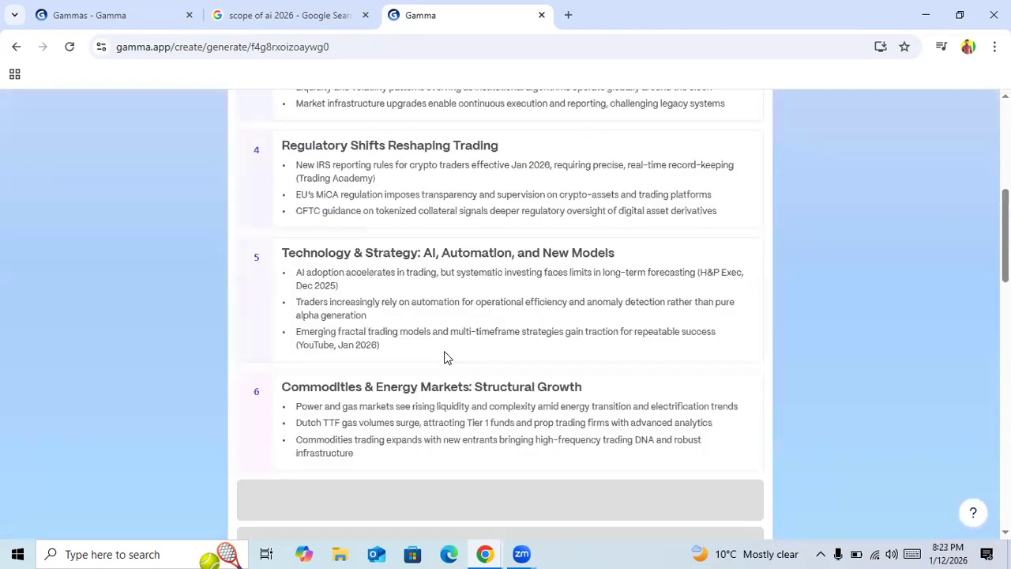
{"action": "scroll", "coordinate": [444, 357], "scroll_direction": "down", "scroll_amount": 1}
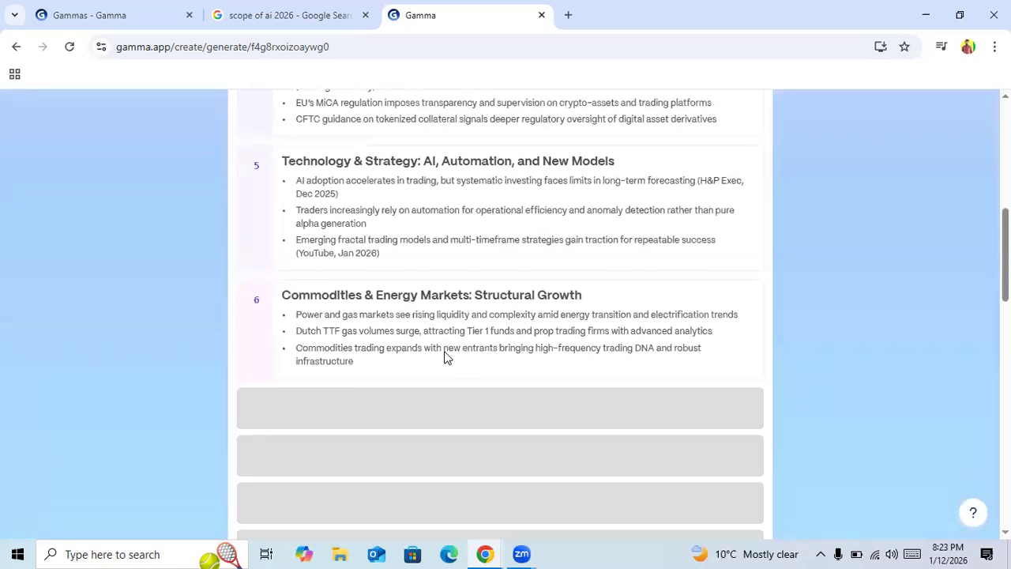
{"action": "scroll", "coordinate": [444, 357], "scroll_direction": "down", "scroll_amount": 1}
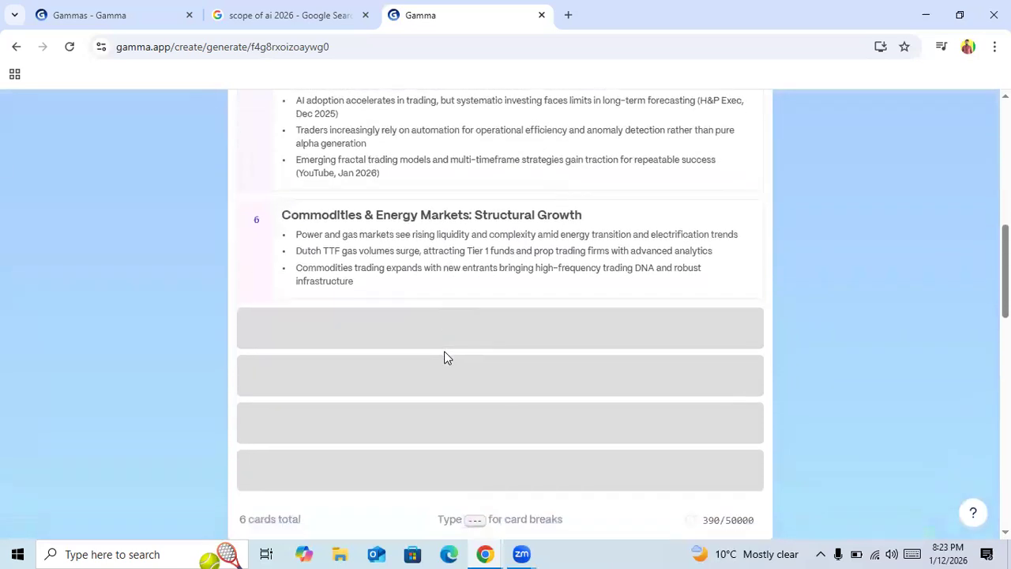
{"action": "scroll", "coordinate": [444, 357], "scroll_direction": "down", "scroll_amount": 1}
{"action": "scroll", "coordinate": [444, 354], "scroll_direction": "up", "scroll_amount": 1}
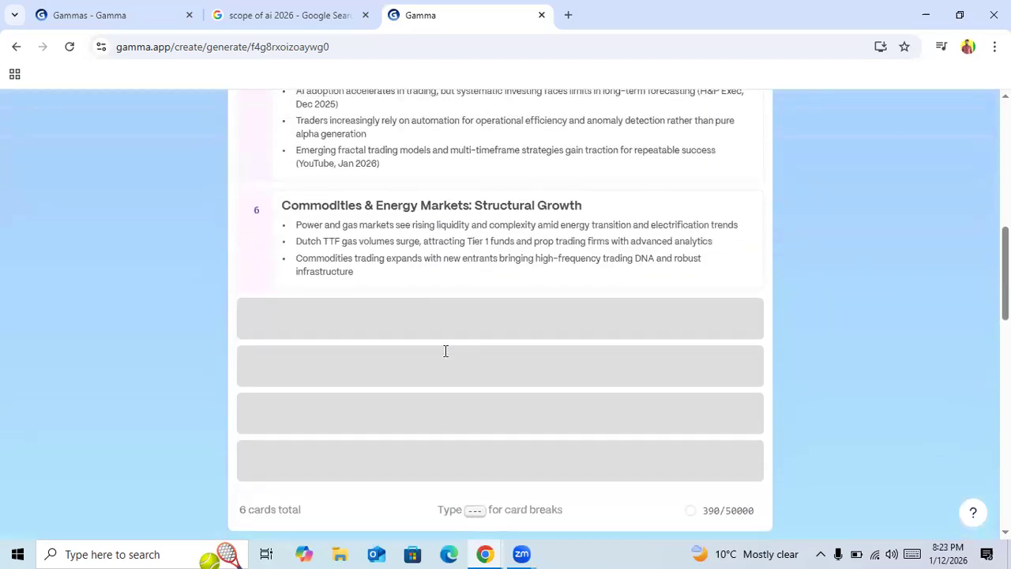
{"action": "scroll", "coordinate": [445, 351], "scroll_direction": "down", "scroll_amount": 5}
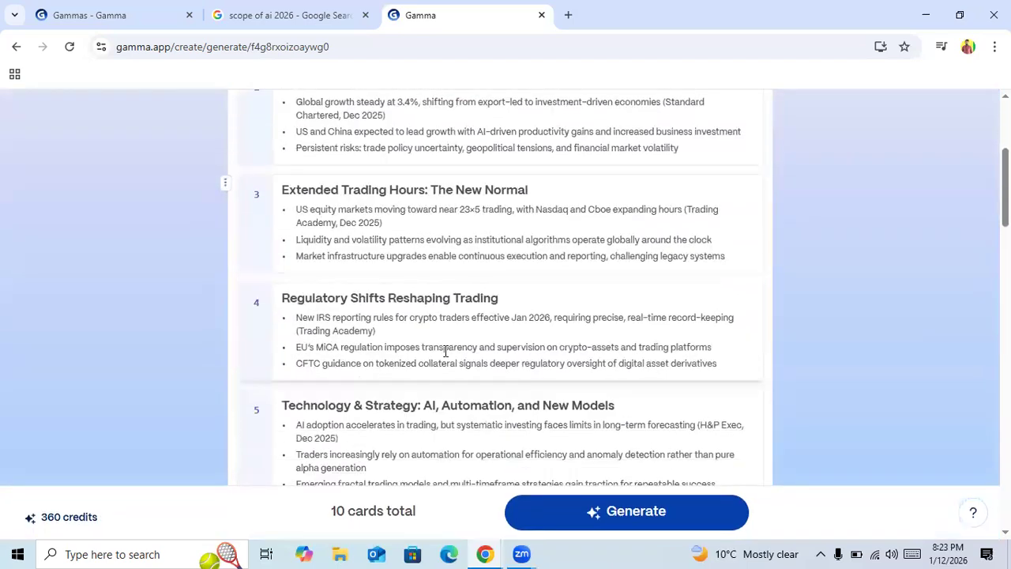
{"action": "scroll", "coordinate": [445, 356], "scroll_direction": "down", "scroll_amount": 4}
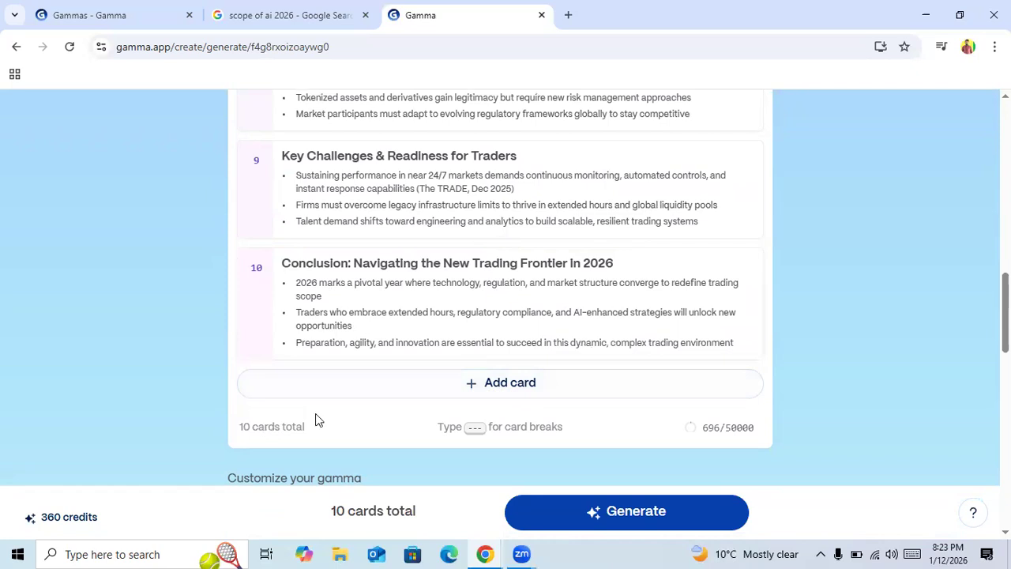
{"action": "scroll", "coordinate": [502, 316], "scroll_direction": "down", "scroll_amount": 1}
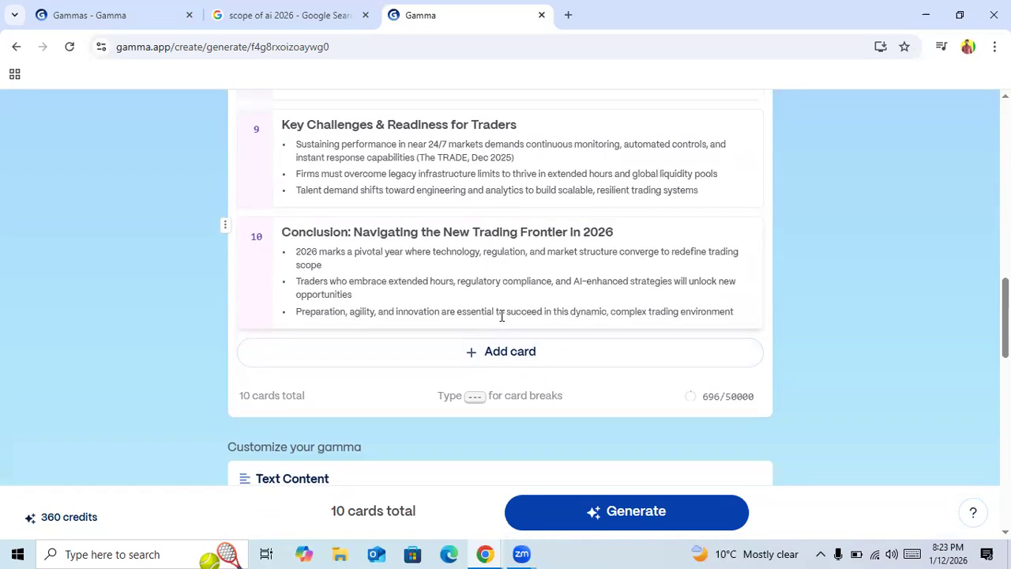
{"action": "scroll", "coordinate": [502, 316], "scroll_direction": "up", "scroll_amount": 4}
{"action": "scroll", "coordinate": [502, 317], "scroll_direction": "up", "scroll_amount": 5}
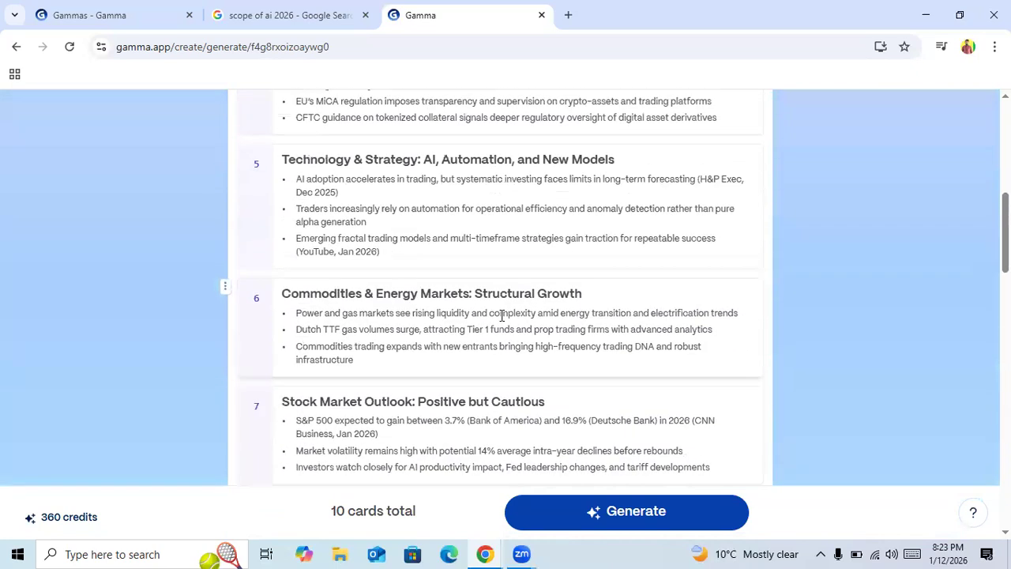
Step: Check the card options of the "Market Landscape in 2026" outline card and select part of its first bullet's text
{"action": "scroll", "coordinate": [501, 316], "scroll_direction": "up", "scroll_amount": 2}
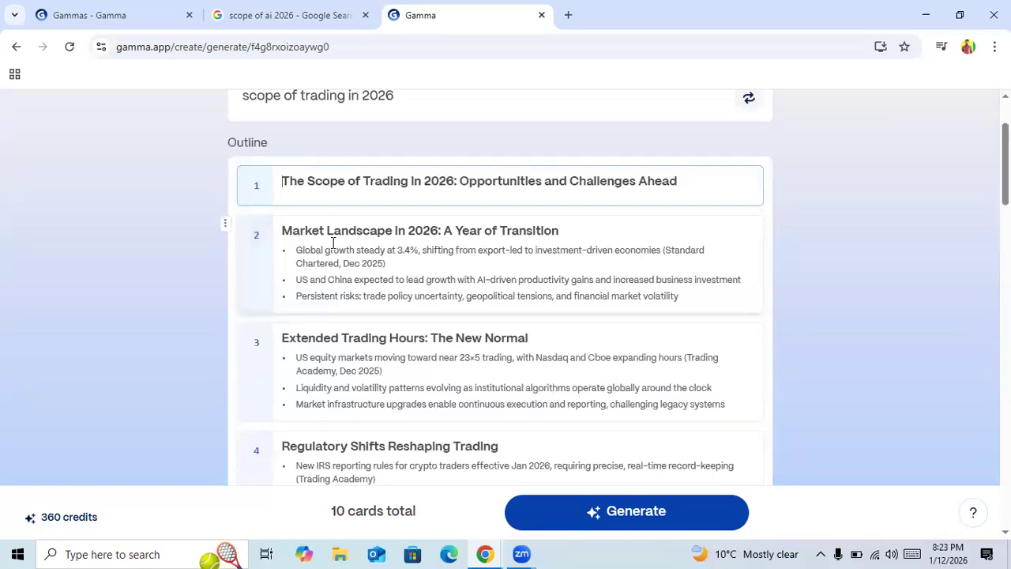
{"action": "left_click", "coordinate": [225, 229]}
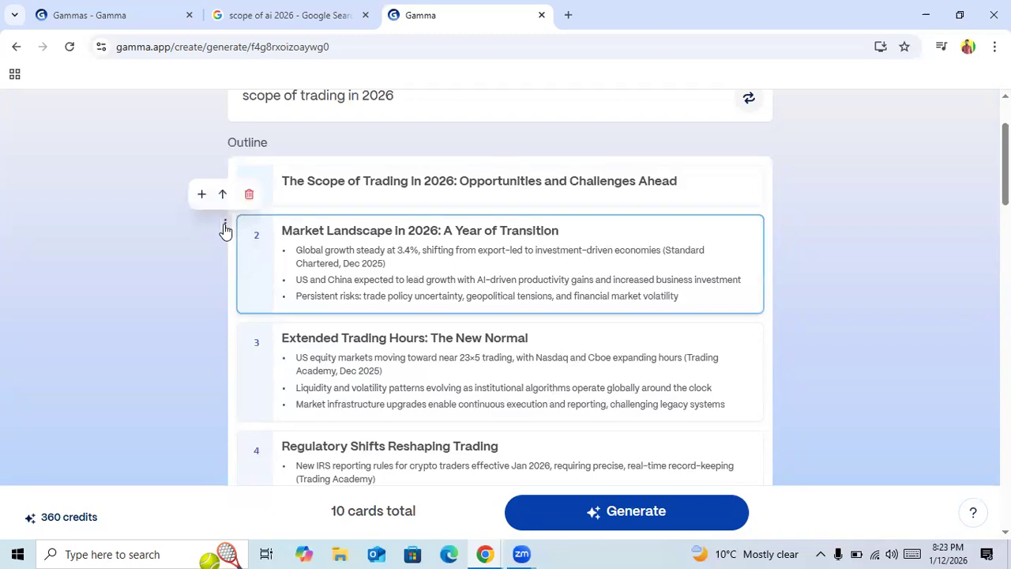
{"action": "left_click", "coordinate": [355, 258]}
{"action": "mouse_move", "coordinate": [395, 262]}
{"action": "left_mouse_down"}
{"action": "mouse_move", "coordinate": [319, 254]}
{"action": "mouse_move", "coordinate": [365, 275]}
{"action": "mouse_move", "coordinate": [430, 284]}
{"action": "mouse_move", "coordinate": [421, 250]}
{"action": "mouse_move", "coordinate": [380, 265]}
{"action": "mouse_move", "coordinate": [398, 251]}
{"action": "mouse_move", "coordinate": [404, 284]}
{"action": "mouse_move", "coordinate": [425, 251]}
{"action": "mouse_move", "coordinate": [392, 250]}
{"action": "left_mouse_up"}
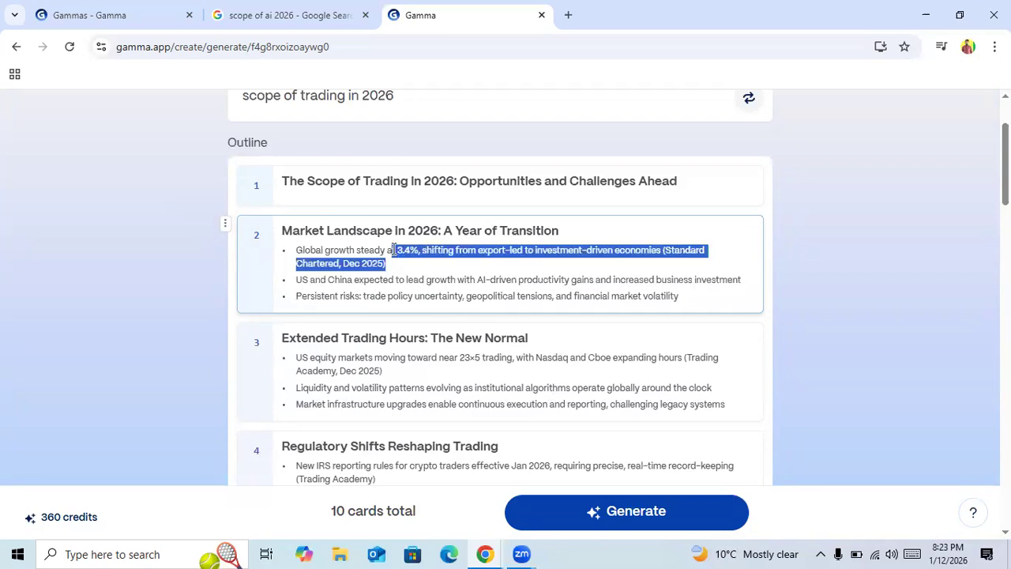
{"action": "left_click", "coordinate": [447, 271]}
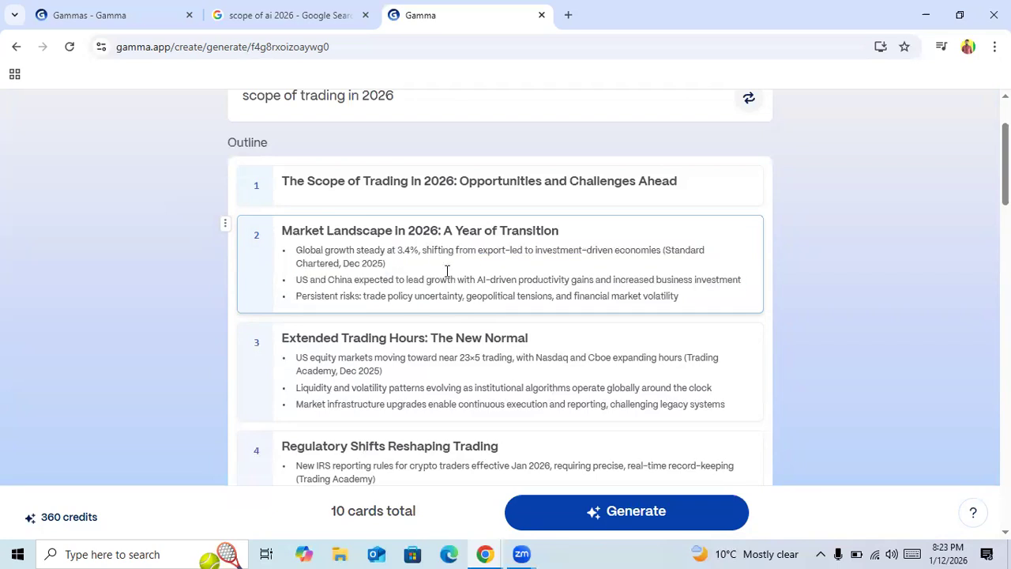
Step: Review the remaining outline cards through the conclusion, down to the text content settings
{"action": "scroll", "coordinate": [448, 271], "scroll_direction": "down", "scroll_amount": 2}
{"action": "scroll", "coordinate": [448, 271], "scroll_direction": "down", "scroll_amount": 6}
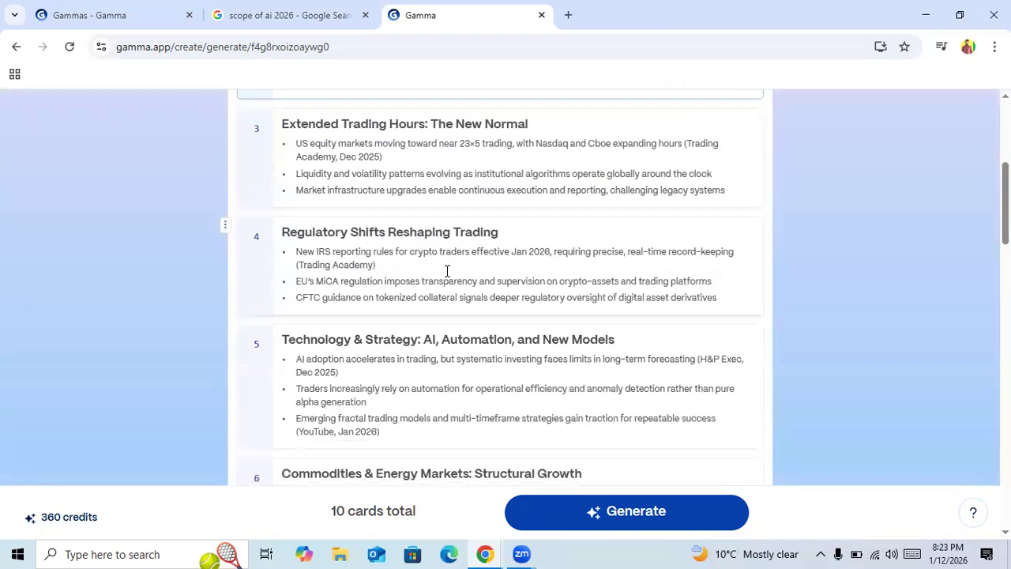
{"action": "scroll", "coordinate": [447, 271], "scroll_direction": "down", "scroll_amount": 4}
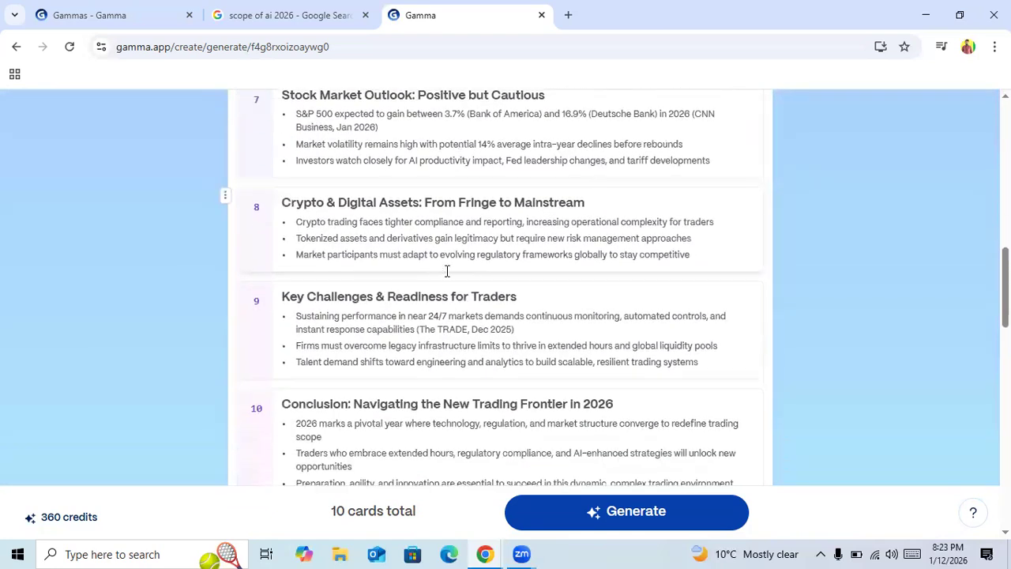
{"action": "scroll", "coordinate": [448, 271], "scroll_direction": "down", "scroll_amount": 1}
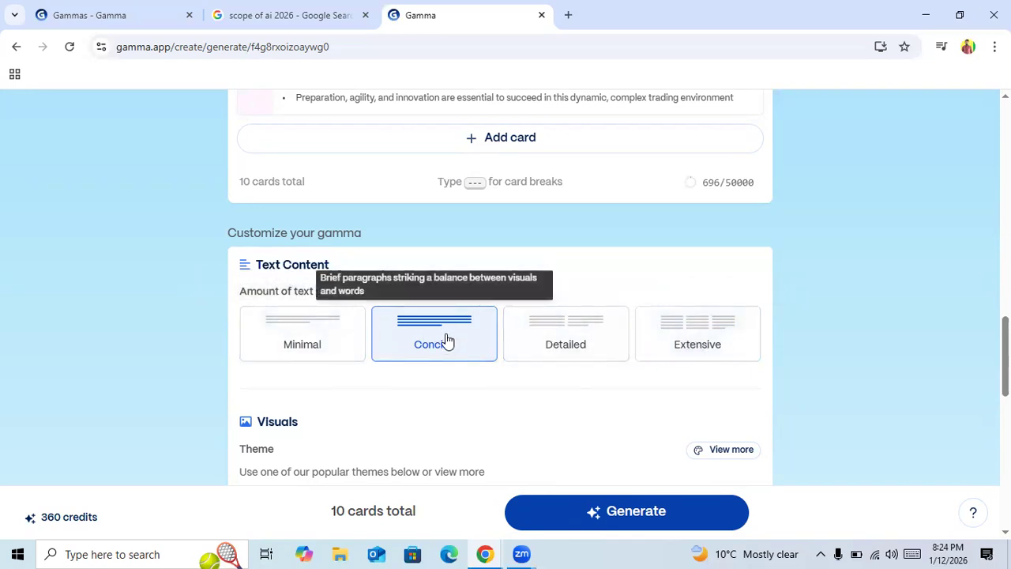
Step: Examine the customization settings for text amount, theme, image source, AI image model, image art style and extra keywords
{"action": "scroll", "coordinate": [406, 393], "scroll_direction": "down", "scroll_amount": 2}
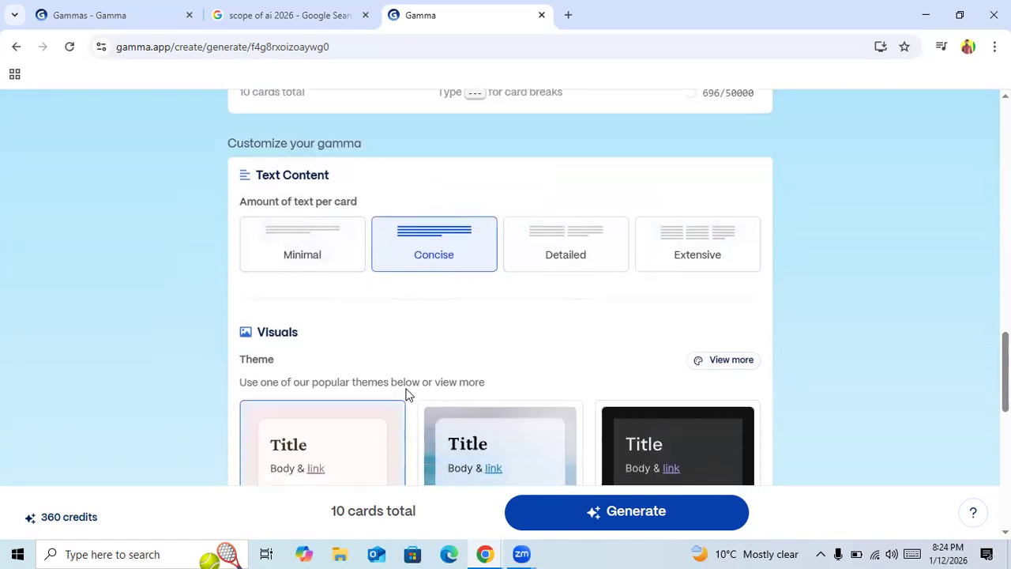
{"action": "scroll", "coordinate": [407, 393], "scroll_direction": "down", "scroll_amount": 1}
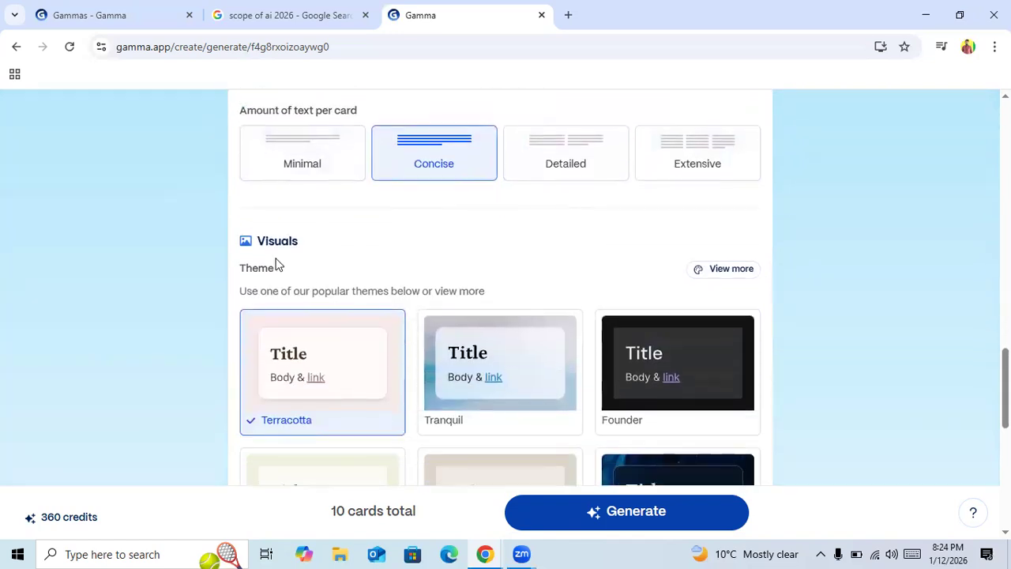
{"action": "scroll", "coordinate": [397, 377], "scroll_direction": "down", "scroll_amount": 1}
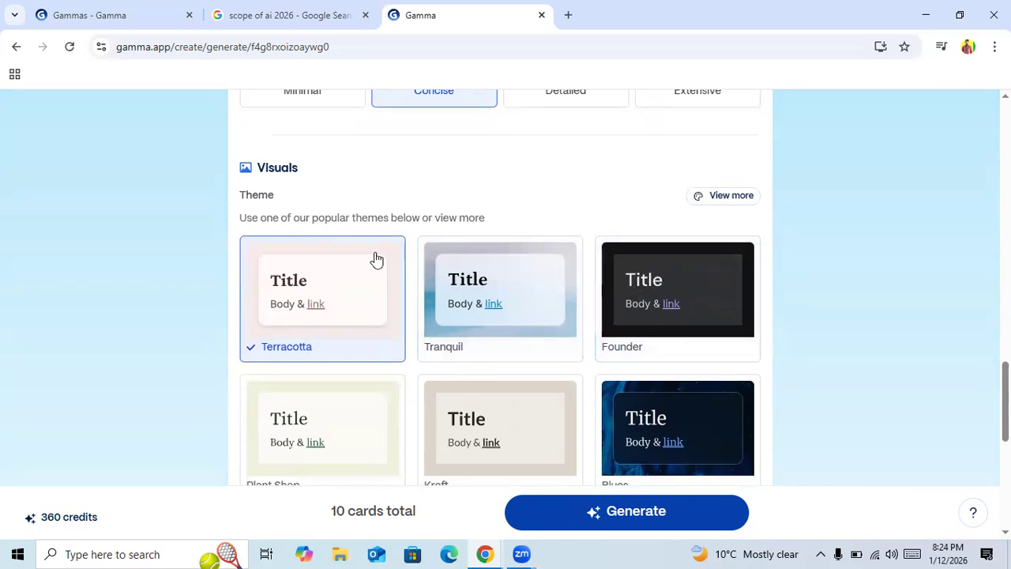
{"action": "scroll", "coordinate": [426, 329], "scroll_direction": "down", "scroll_amount": 1}
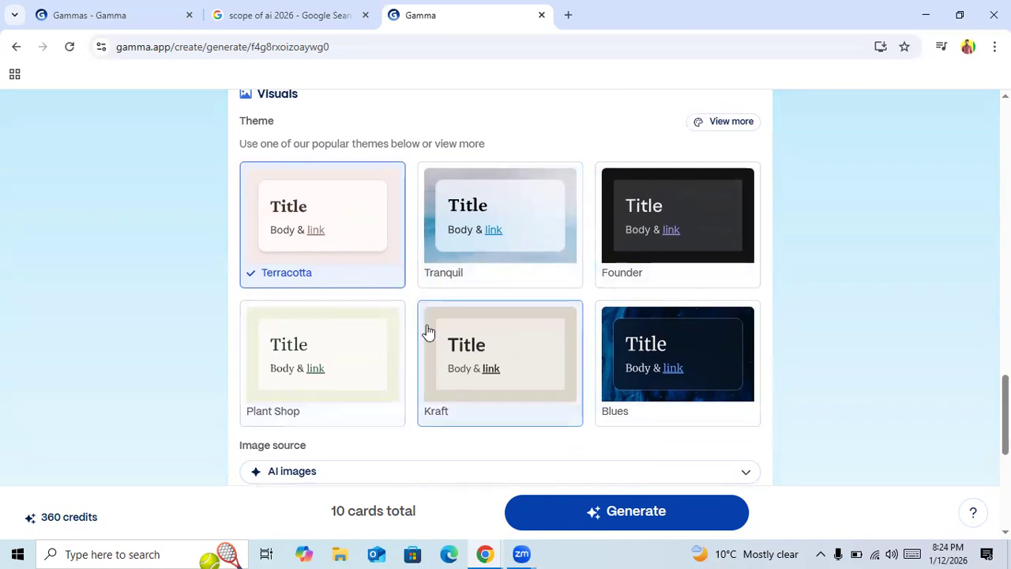
{"action": "scroll", "coordinate": [426, 332], "scroll_direction": "down", "scroll_amount": 2}
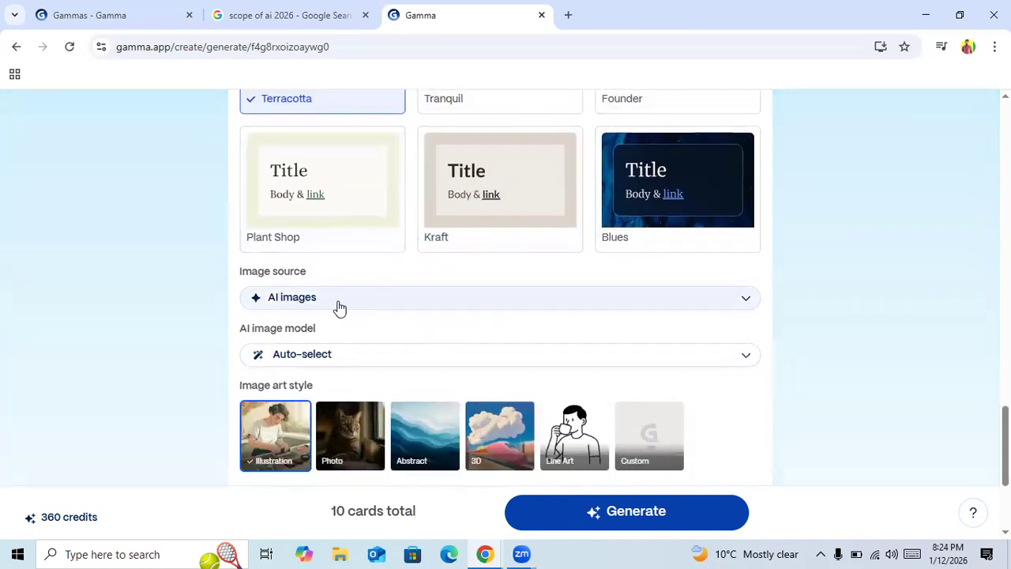
{"action": "scroll", "coordinate": [340, 307], "scroll_direction": "down", "scroll_amount": 1}
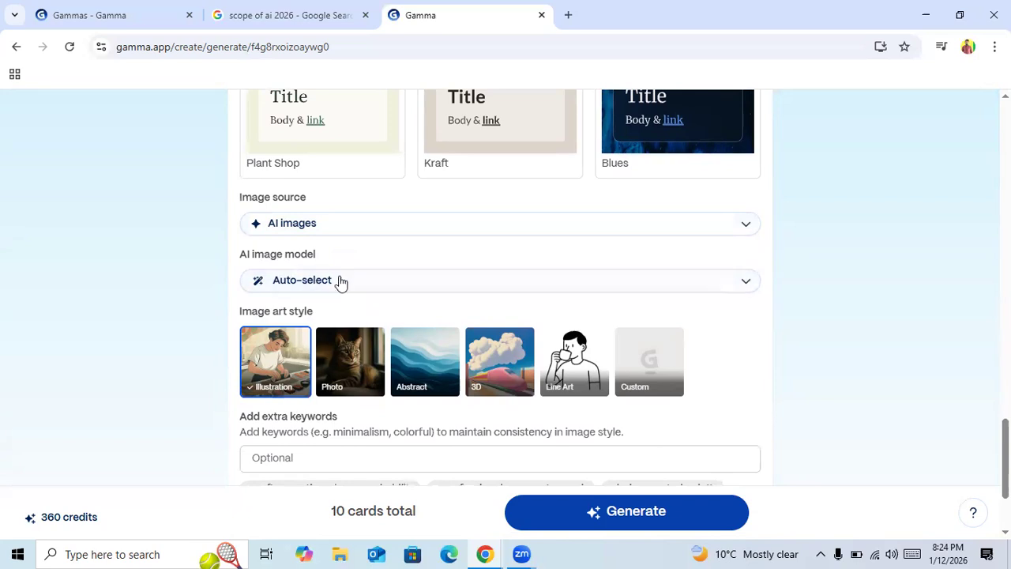
{"action": "scroll", "coordinate": [350, 294], "scroll_direction": "down", "scroll_amount": 1}
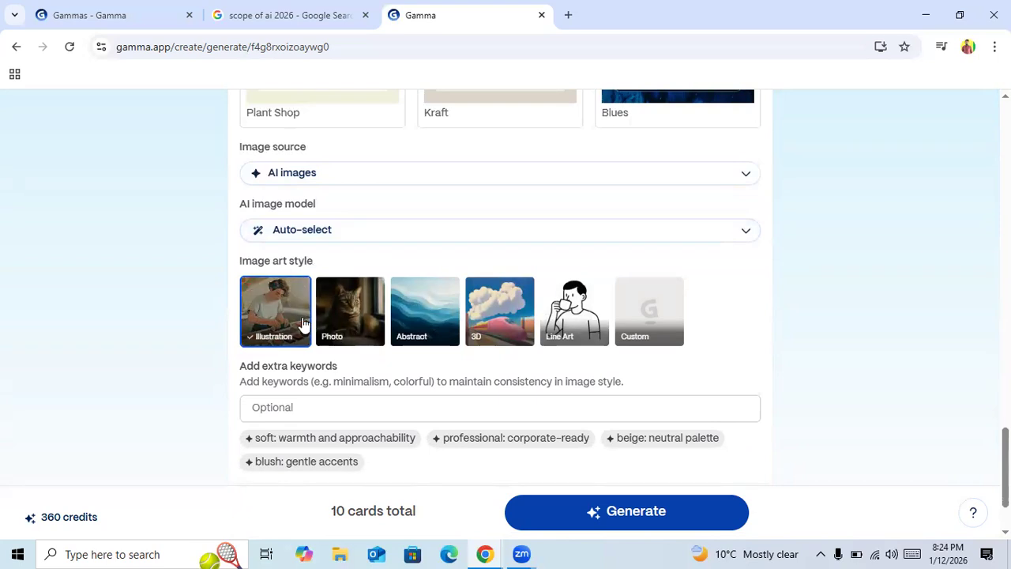
{"action": "scroll", "coordinate": [303, 322], "scroll_direction": "down", "scroll_amount": 3}
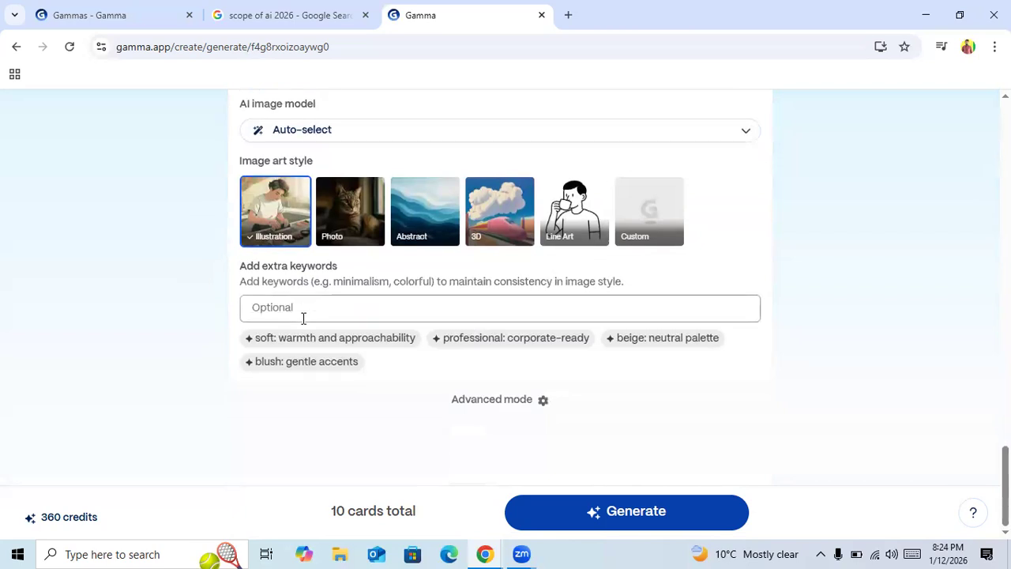
Step: Generate the 10-card presentation with concise text, the Terracotta theme and AI images in Illustration style
{"action": "scroll", "coordinate": [303, 318], "scroll_direction": "up", "scroll_amount": 1}
{"action": "scroll", "coordinate": [304, 320], "scroll_direction": "up", "scroll_amount": 1}
{"action": "scroll", "coordinate": [304, 324], "scroll_direction": "up", "scroll_amount": 5}
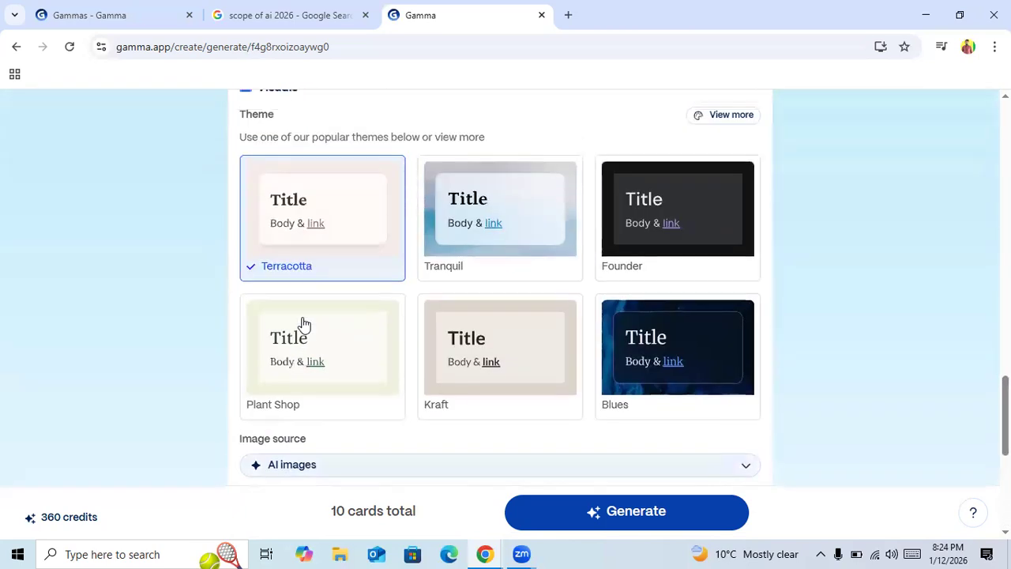
{"action": "scroll", "coordinate": [304, 324], "scroll_direction": "up", "scroll_amount": 3}
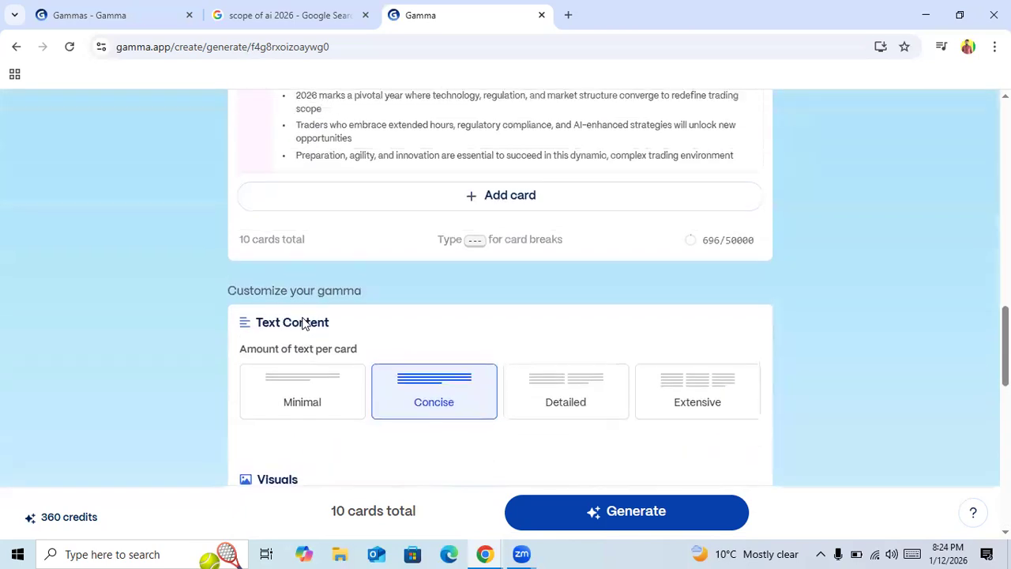
{"action": "left_click", "coordinate": [632, 514]}
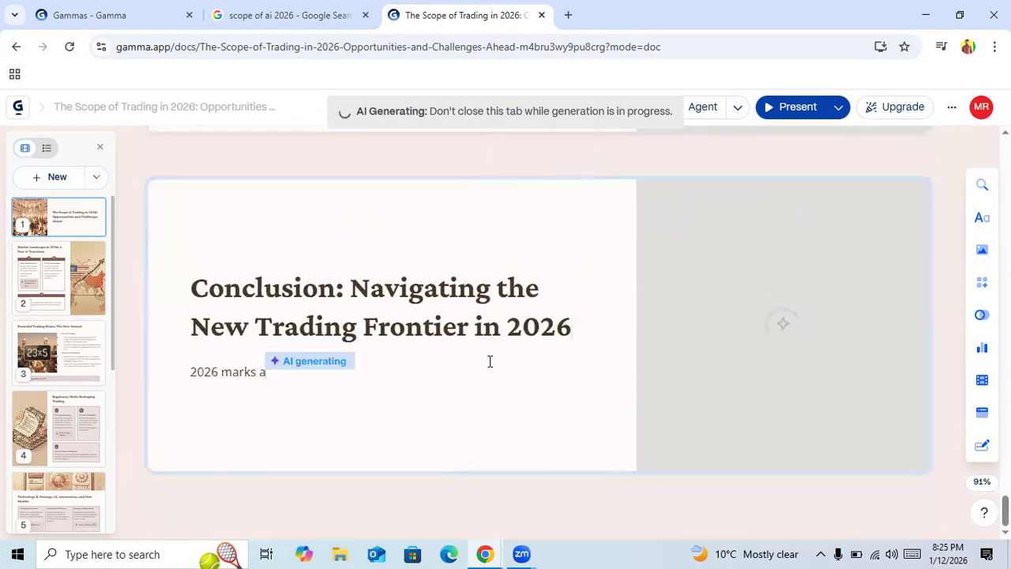
Step: Look over the generated cards from Market Landscape through Commodities & Energy Markets
{"action": "scroll", "coordinate": [62, 322], "scroll_direction": "down", "scroll_amount": 1}
{"action": "scroll", "coordinate": [62, 322], "scroll_direction": "down", "scroll_amount": 4}
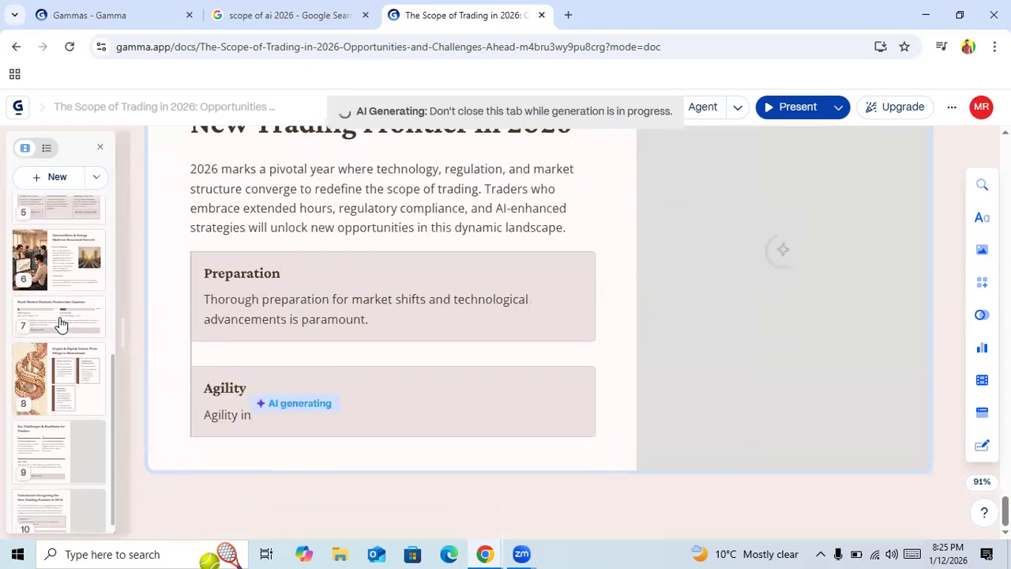
{"action": "scroll", "coordinate": [62, 322], "scroll_direction": "up", "scroll_amount": 5}
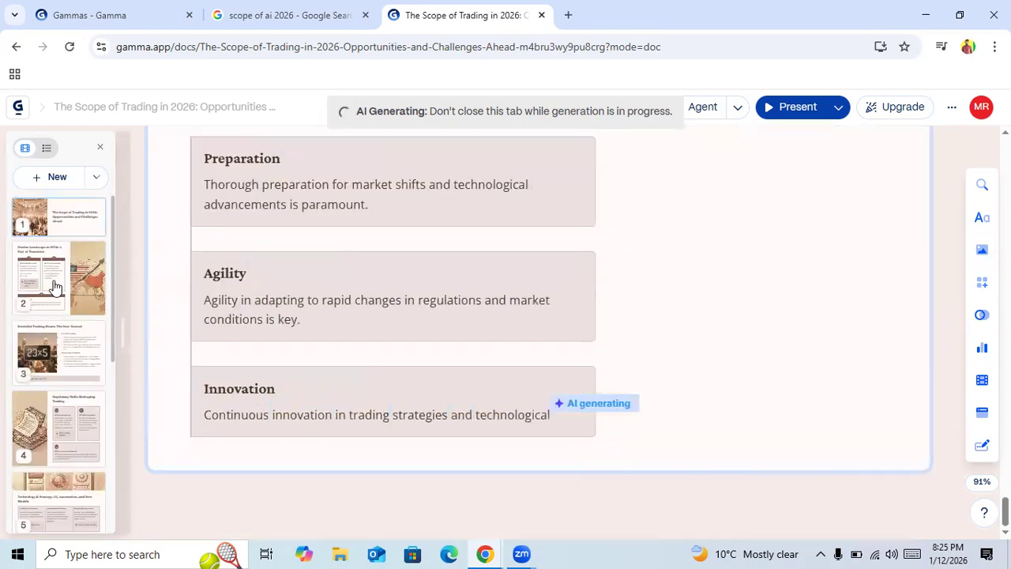
{"action": "left_click", "coordinate": [59, 286]}
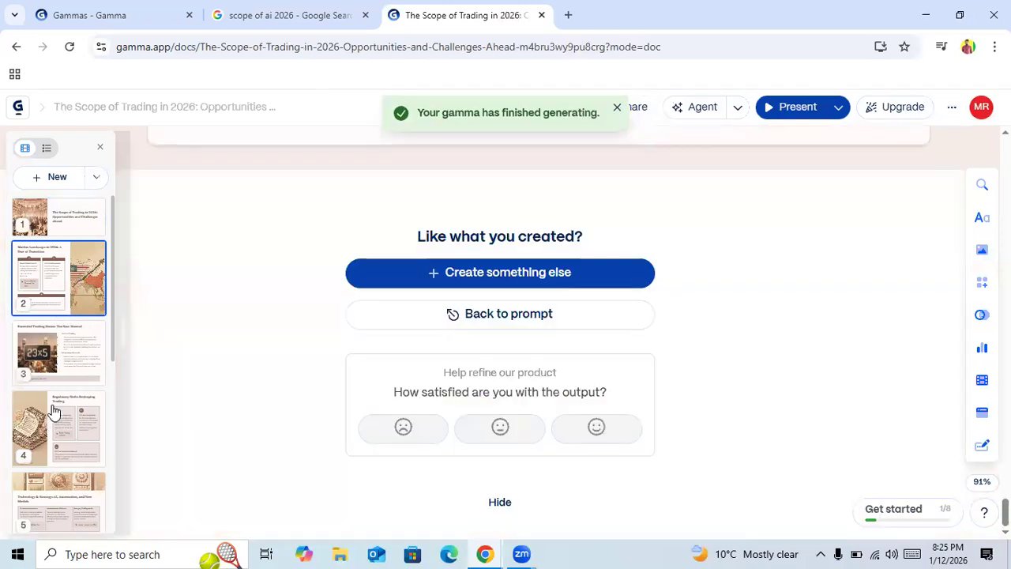
{"action": "left_click", "coordinate": [47, 366]}
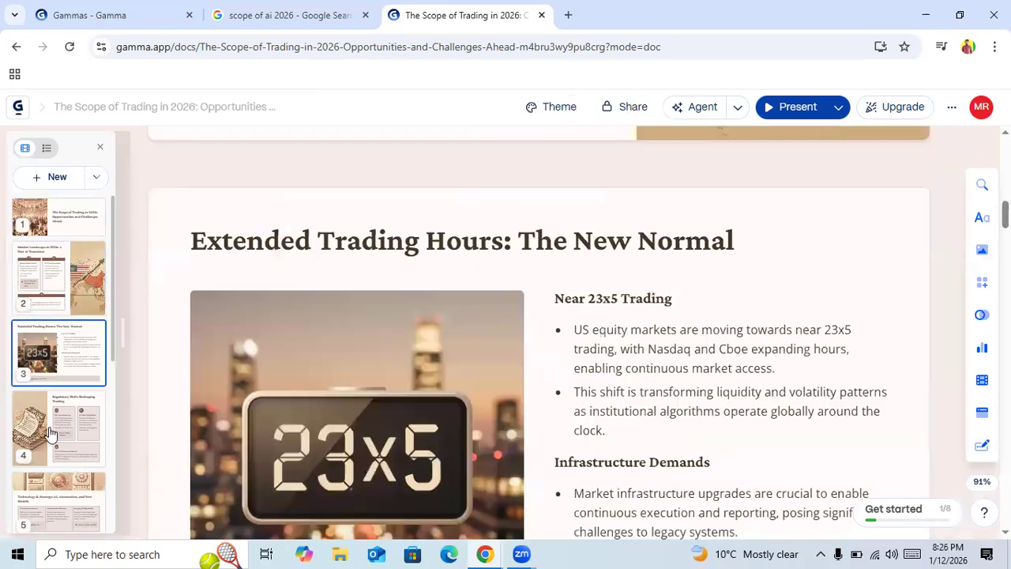
{"action": "left_click", "coordinate": [49, 432]}
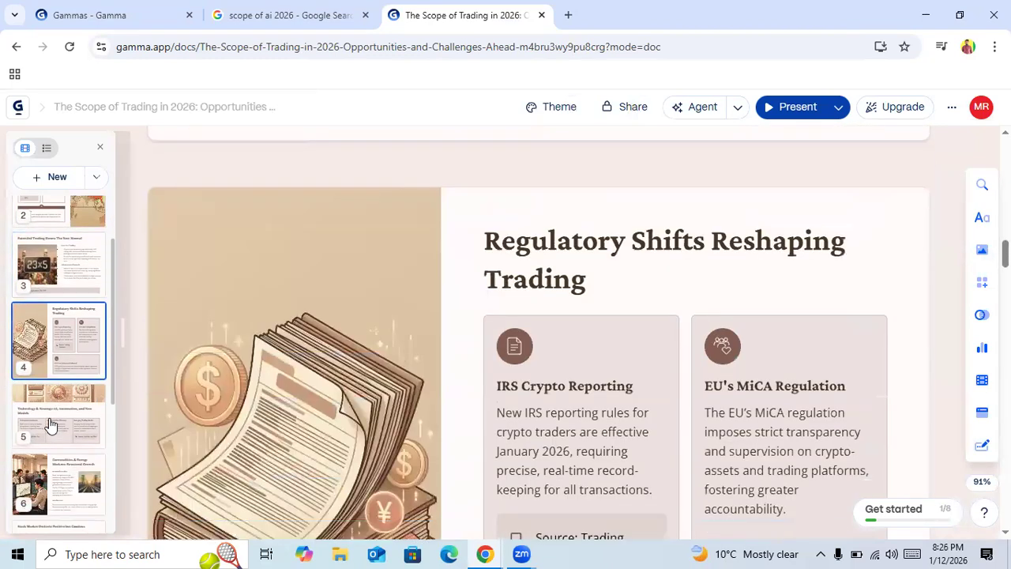
{"action": "left_click", "coordinate": [49, 424]}
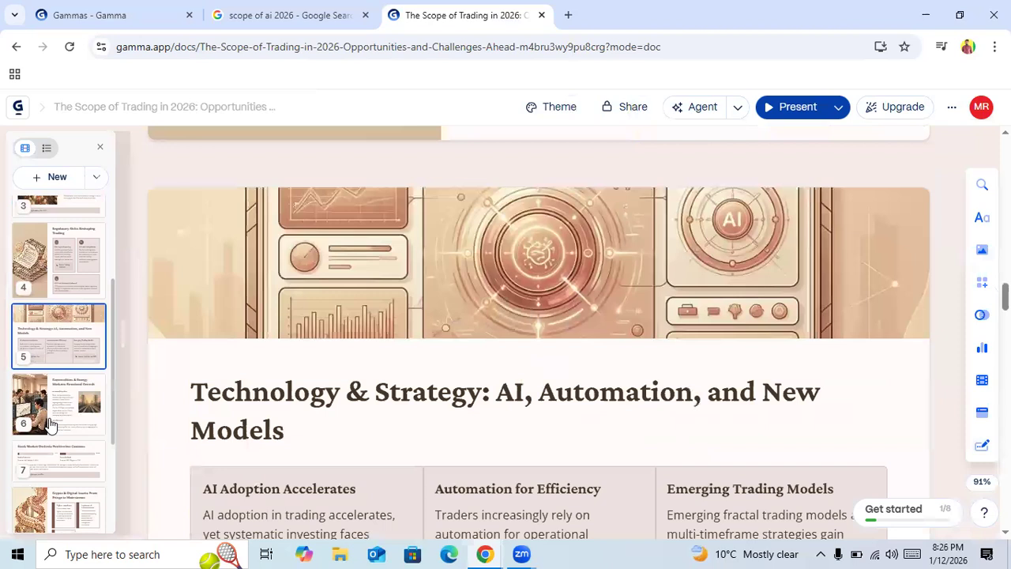
{"action": "left_click", "coordinate": [49, 424]}
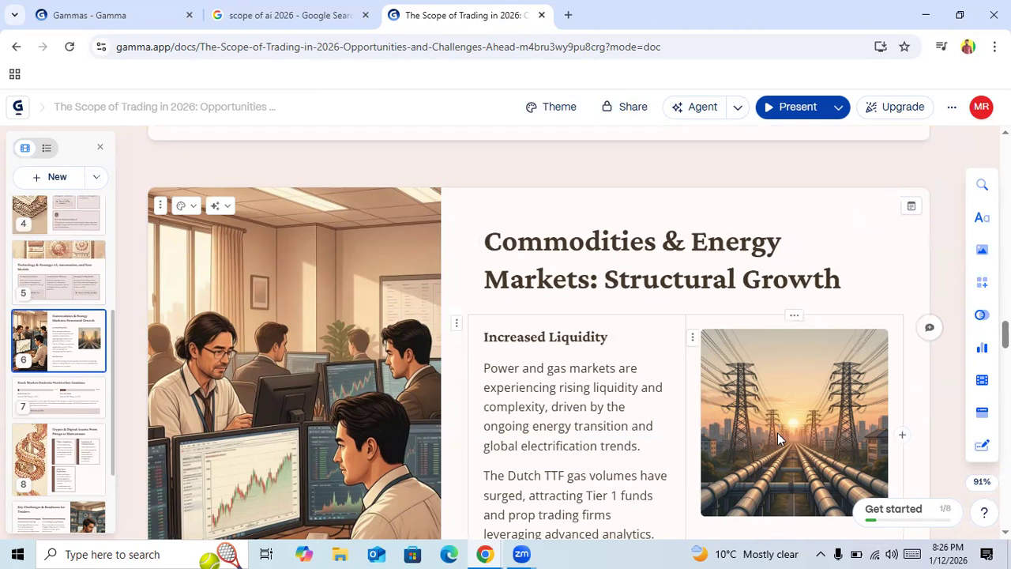
Step: Look over the generated cards from Stock Market Outlook through the conclusion
{"action": "left_click", "coordinate": [66, 415]}
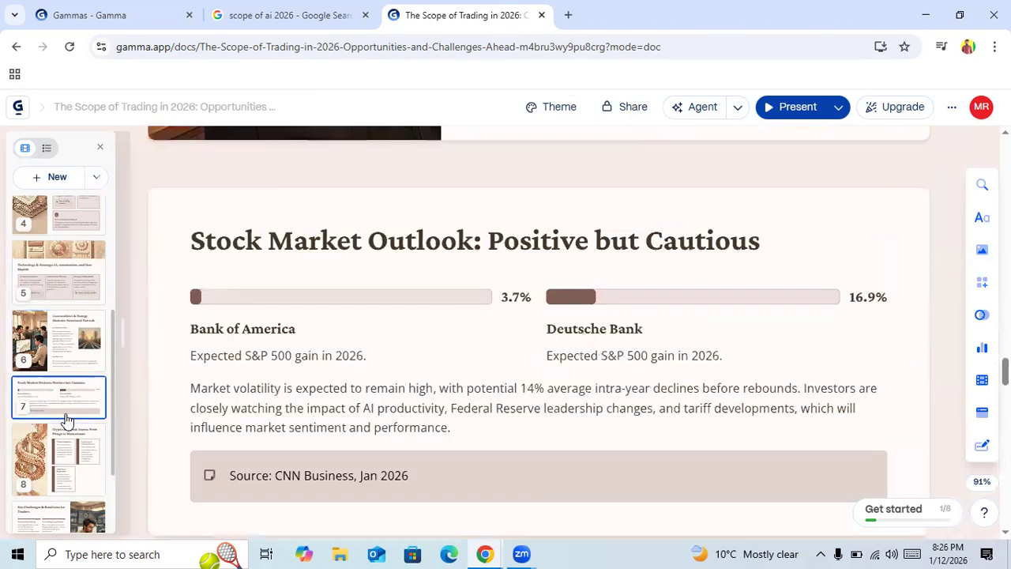
{"action": "left_click", "coordinate": [68, 463]}
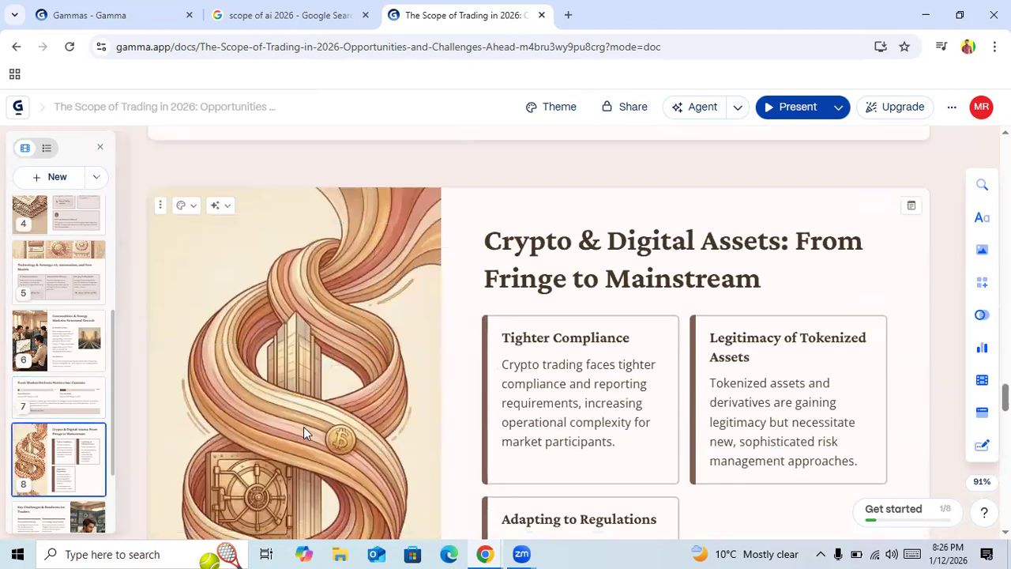
{"action": "scroll", "coordinate": [304, 426], "scroll_direction": "down", "scroll_amount": 3}
{"action": "scroll", "coordinate": [6, 463], "scroll_direction": "down", "scroll_amount": 1}
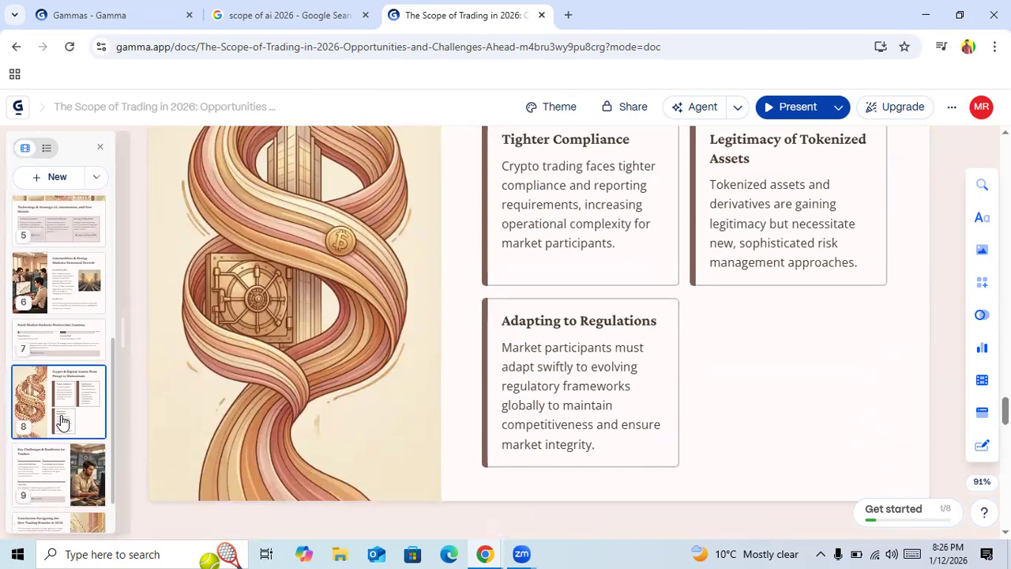
{"action": "scroll", "coordinate": [62, 421], "scroll_direction": "down", "scroll_amount": 1}
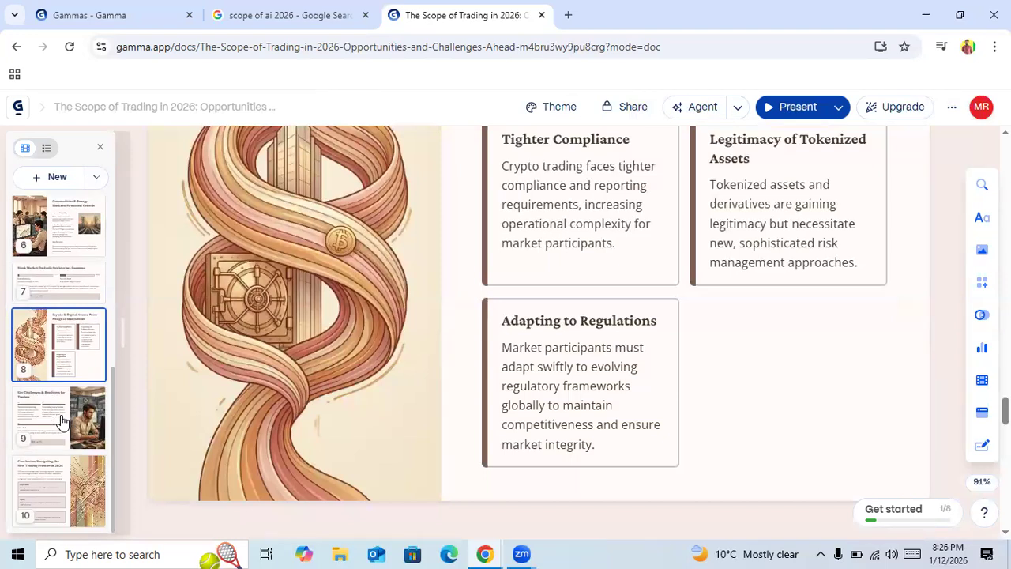
{"action": "left_click", "coordinate": [63, 429]}
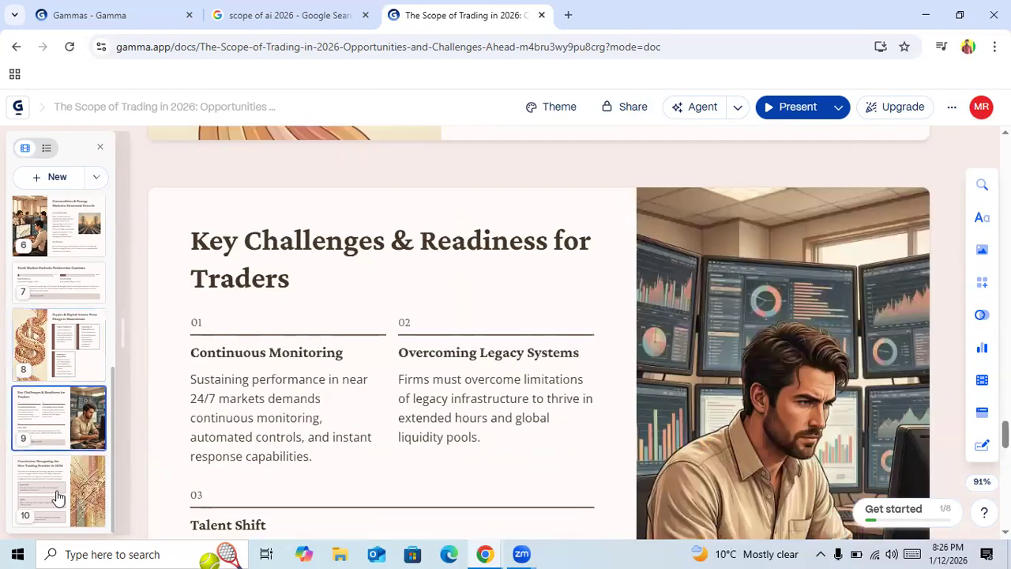
{"action": "left_click", "coordinate": [57, 497]}
Step: Present the deck from its title card through Key Challenges & Readiness for Traders, and exit the presentation
{"action": "scroll", "coordinate": [464, 327], "scroll_direction": "up", "scroll_amount": 3}
{"action": "scroll", "coordinate": [464, 327], "scroll_direction": "up", "scroll_amount": 20}
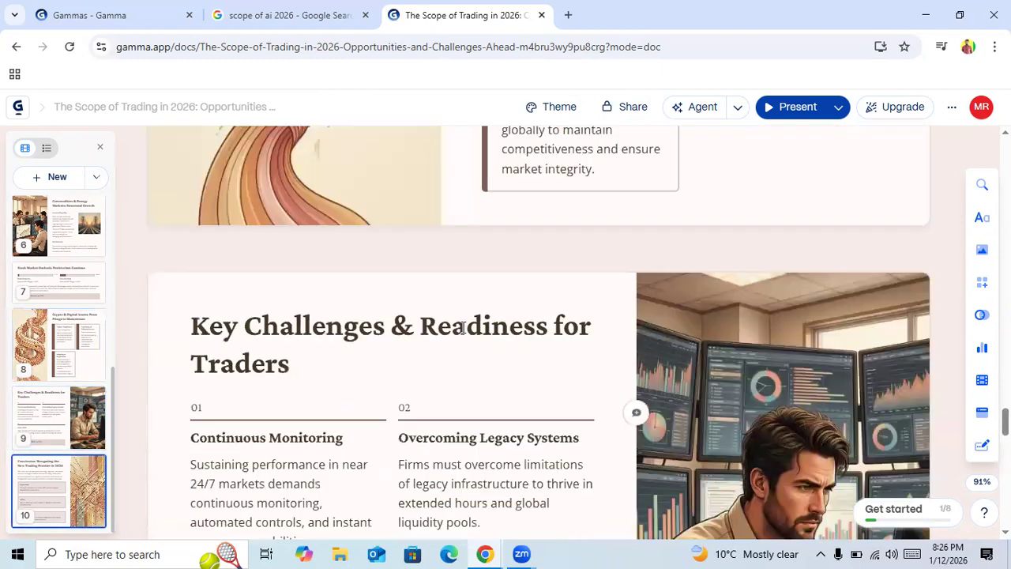
{"action": "scroll", "coordinate": [463, 327], "scroll_direction": "up", "scroll_amount": 20}
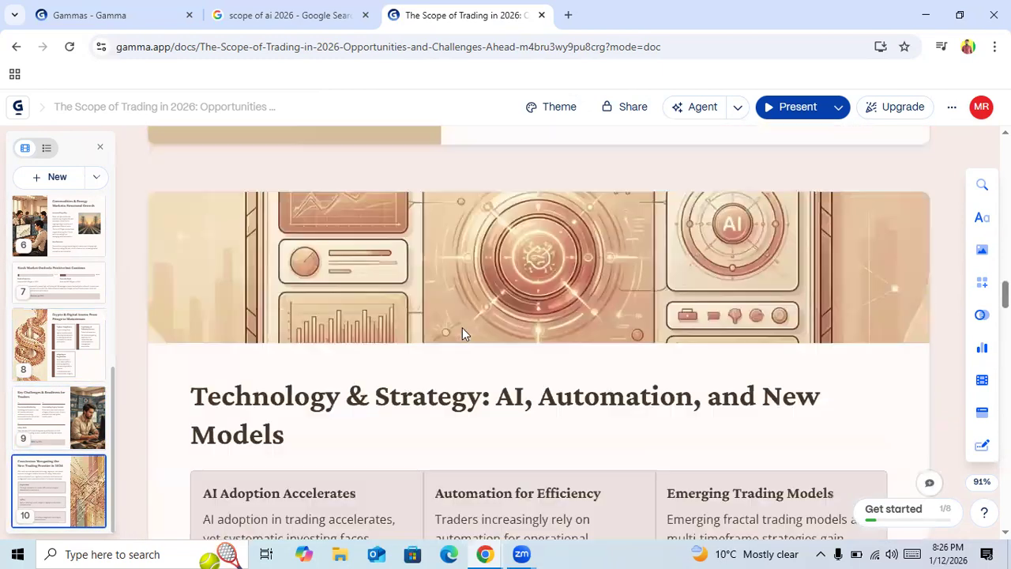
{"action": "scroll", "coordinate": [464, 327], "scroll_direction": "up", "scroll_amount": 20}
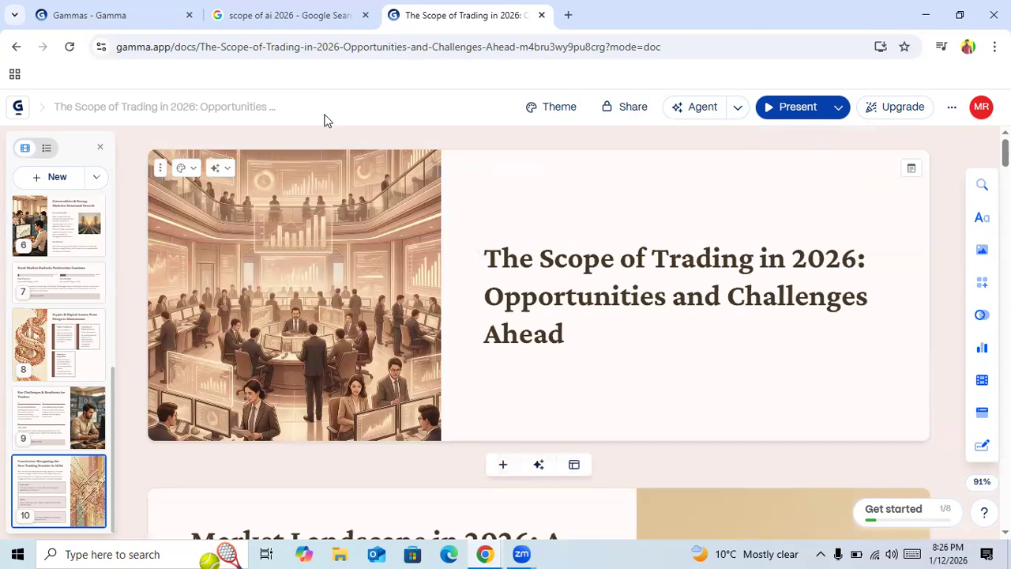
{"action": "left_click", "coordinate": [798, 111]}
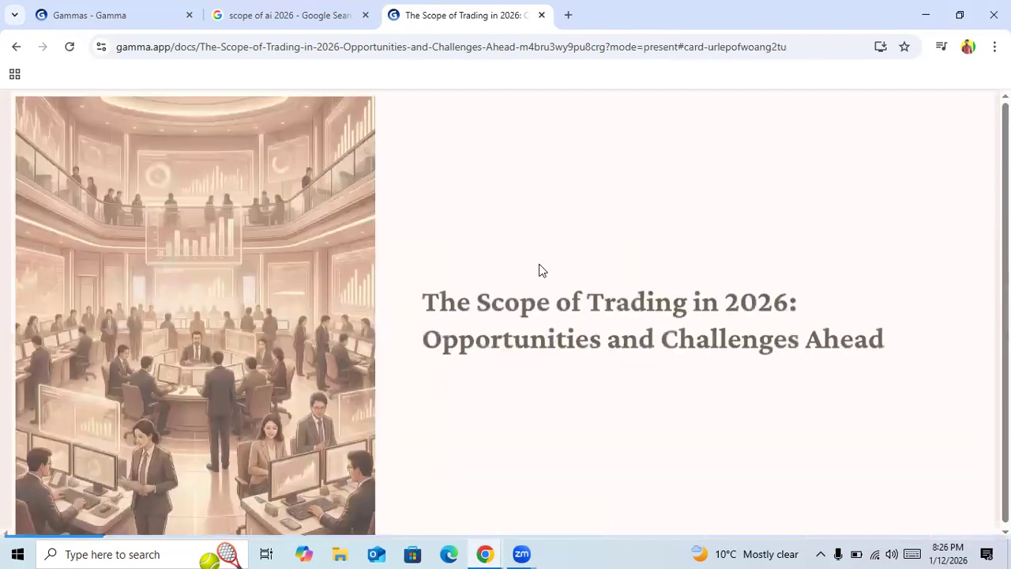
{"action": "scroll", "coordinate": [540, 266], "scroll_direction": "down", "scroll_amount": 6}
{"action": "scroll", "coordinate": [539, 266], "scroll_direction": "down", "scroll_amount": 6}
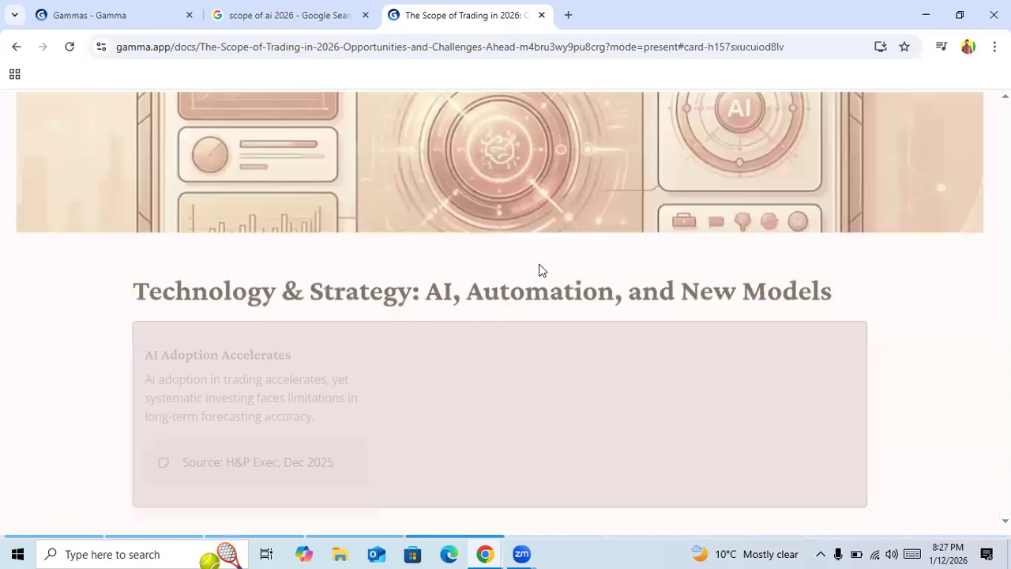
{"action": "scroll", "coordinate": [539, 269], "scroll_direction": "down", "scroll_amount": 3}
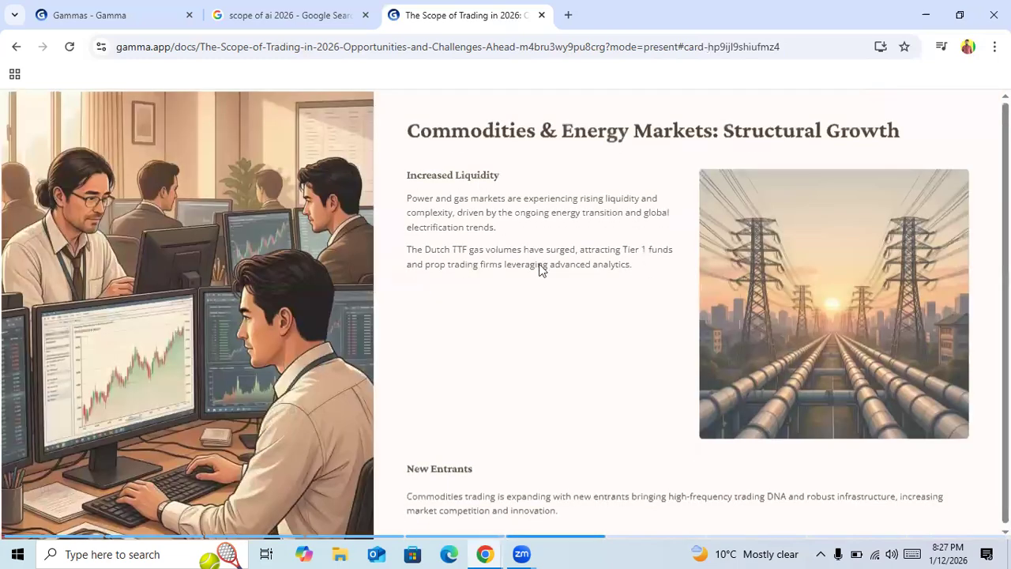
{"action": "scroll", "coordinate": [540, 269], "scroll_direction": "down", "scroll_amount": 3}
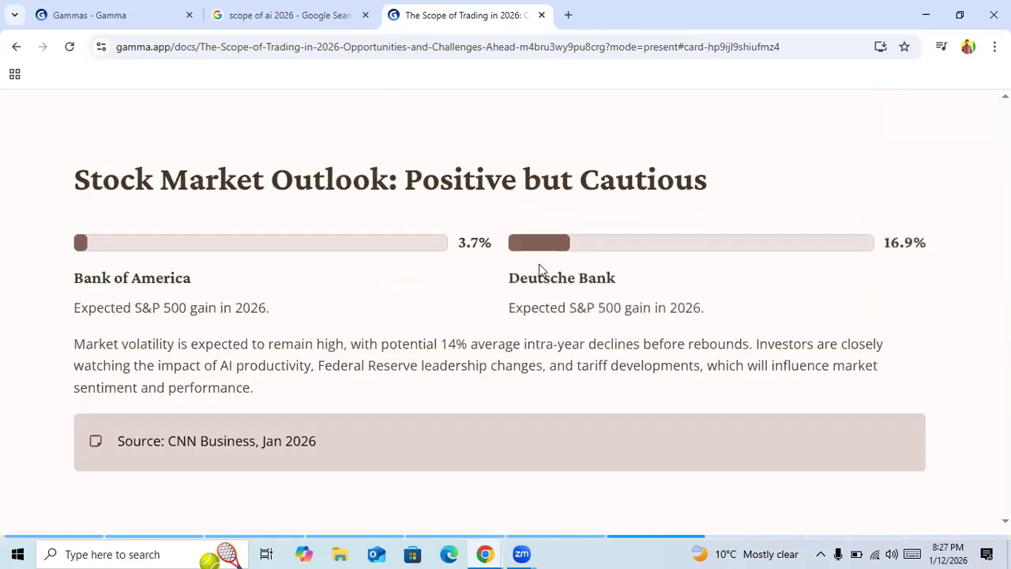
{"action": "scroll", "coordinate": [540, 269], "scroll_direction": "down", "scroll_amount": 3}
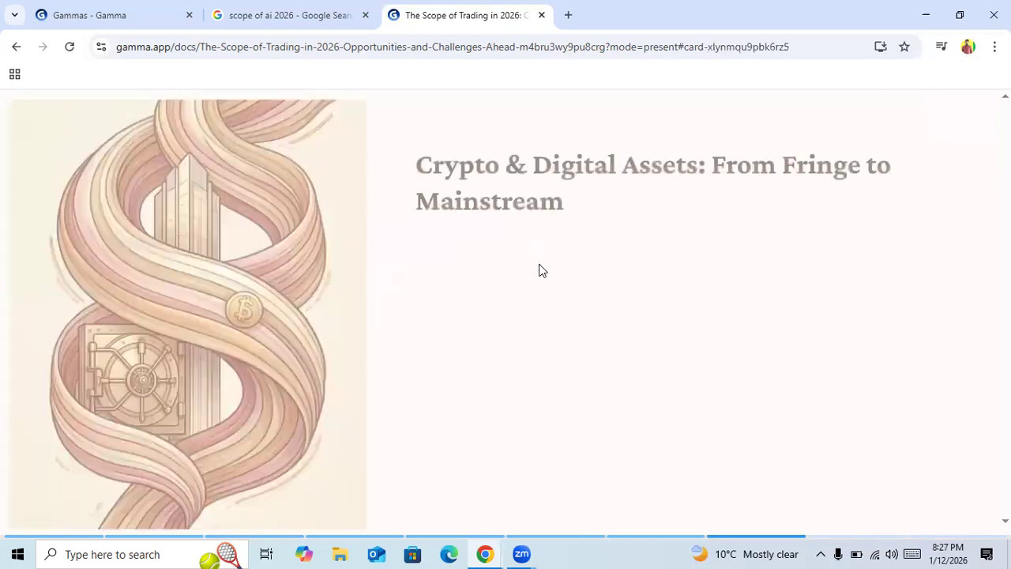
{"action": "scroll", "coordinate": [539, 269], "scroll_direction": "down", "scroll_amount": 3}
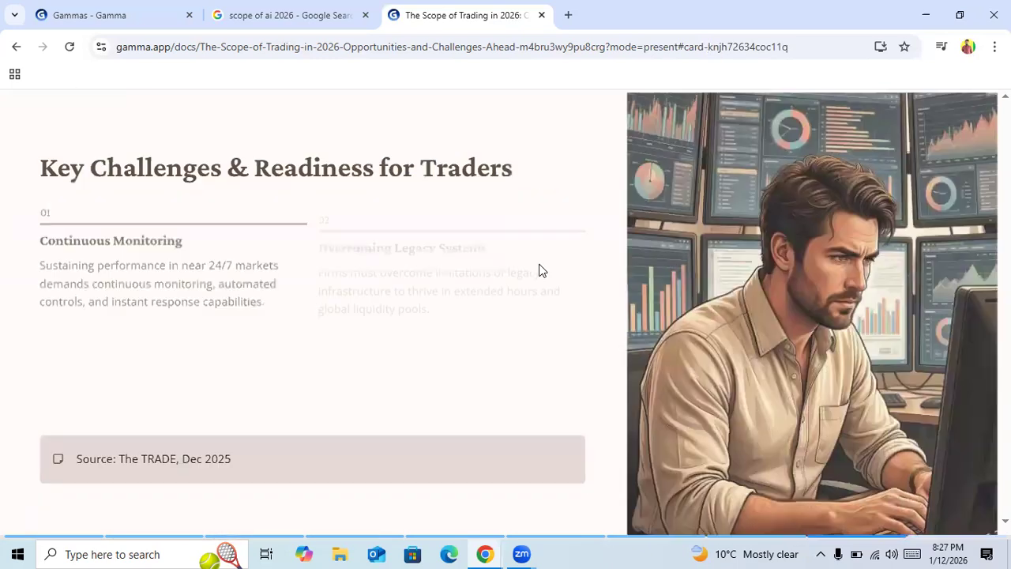
{"action": "key", "text": "Escape"}
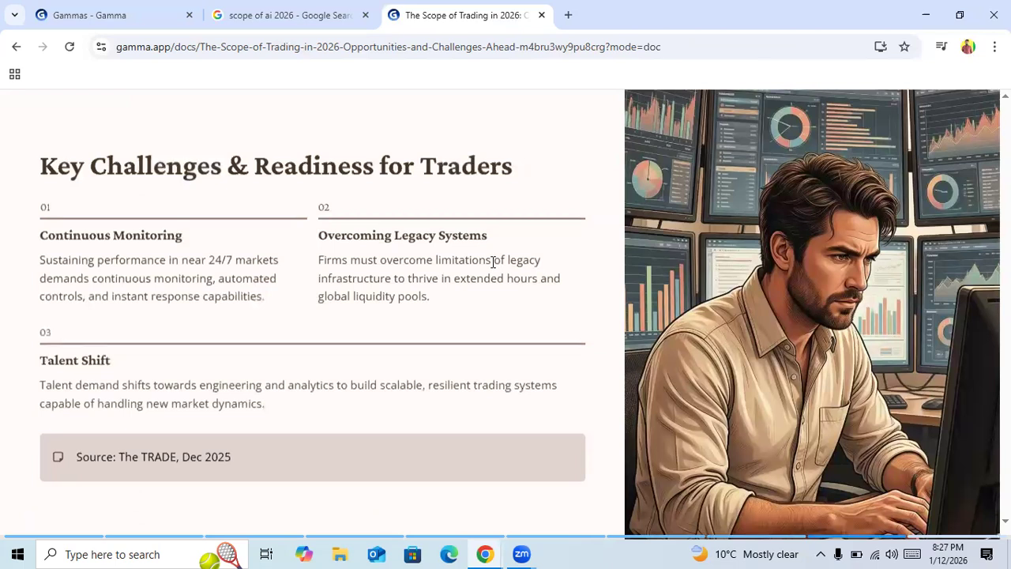
Step: Export all cards of the presentation as a PDF and open the exported file through its download link
{"action": "scroll", "coordinate": [416, 257], "scroll_direction": "up", "scroll_amount": 3}
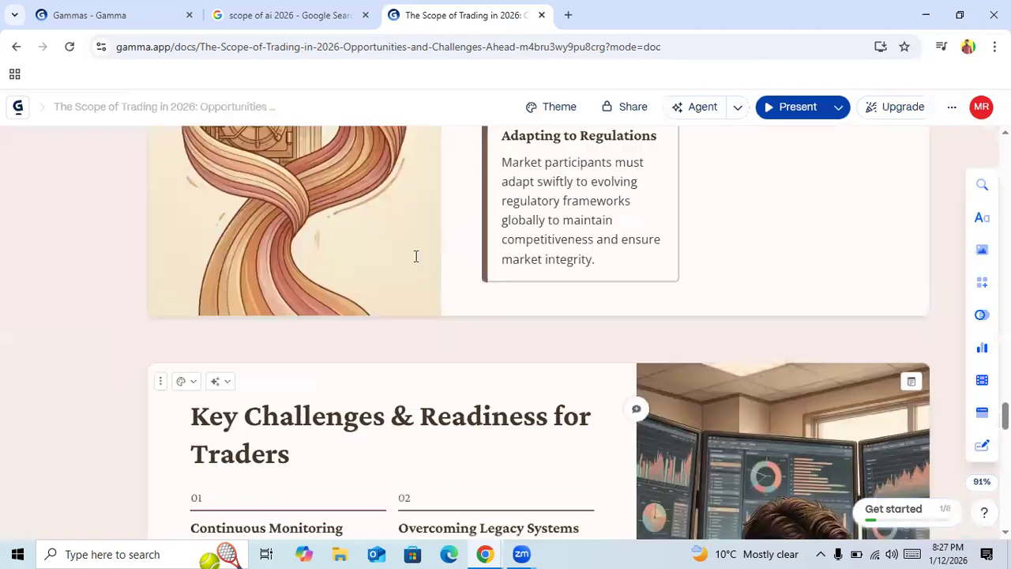
{"action": "scroll", "coordinate": [416, 256], "scroll_direction": "up", "scroll_amount": 10}
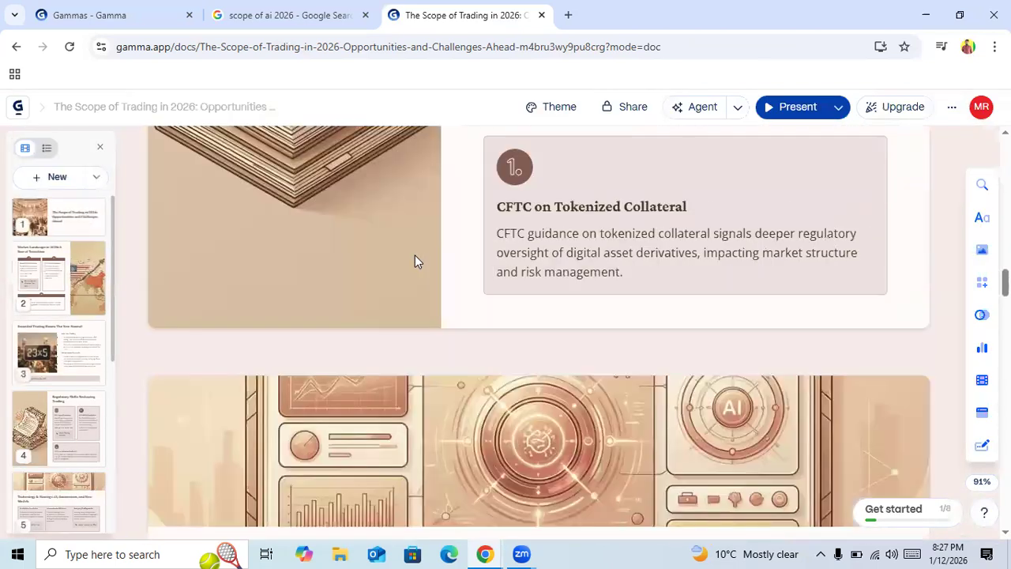
{"action": "scroll", "coordinate": [415, 255], "scroll_direction": "up", "scroll_amount": 15}
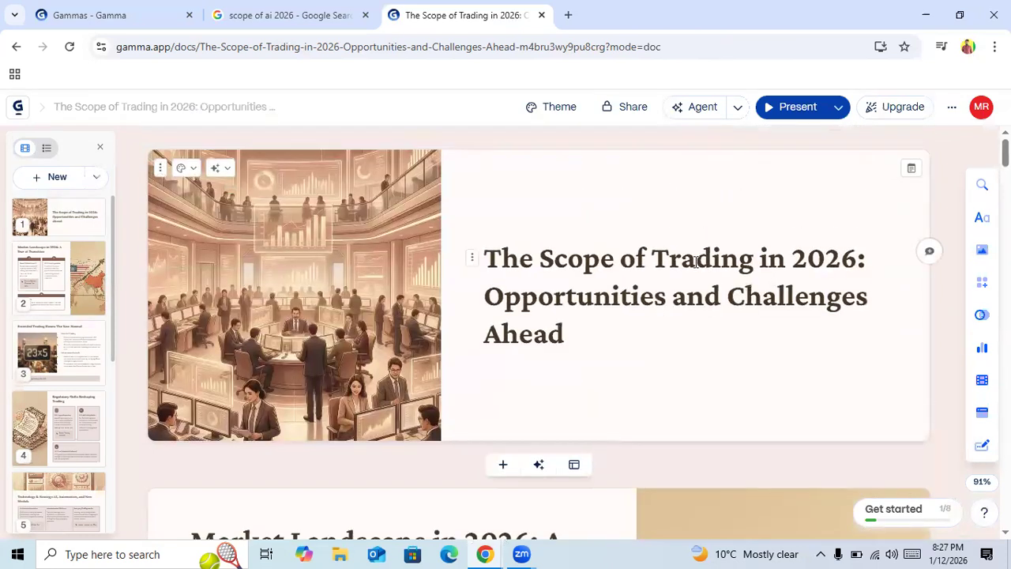
{"action": "left_click", "coordinate": [953, 110]}
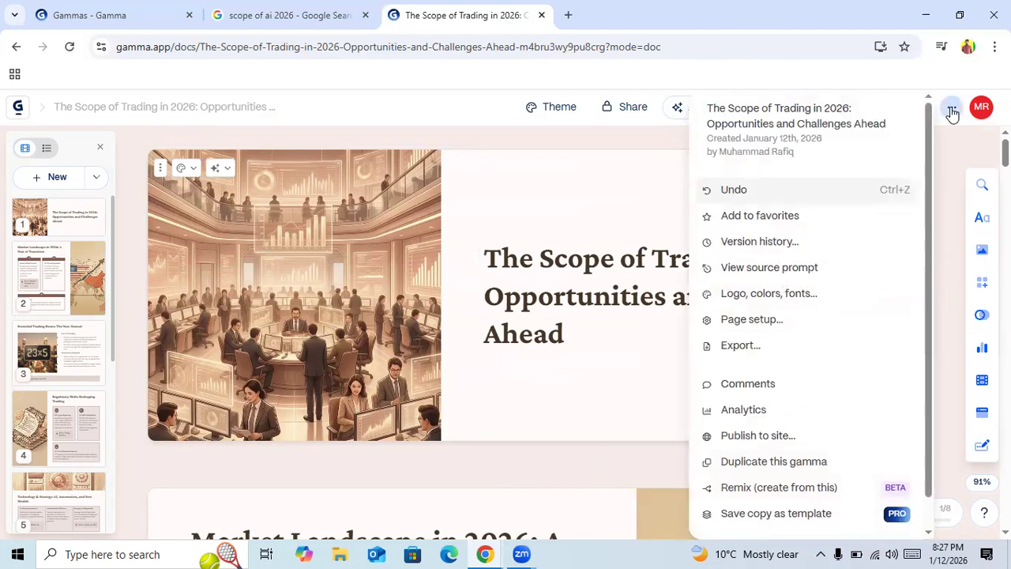
{"action": "left_click", "coordinate": [740, 348]}
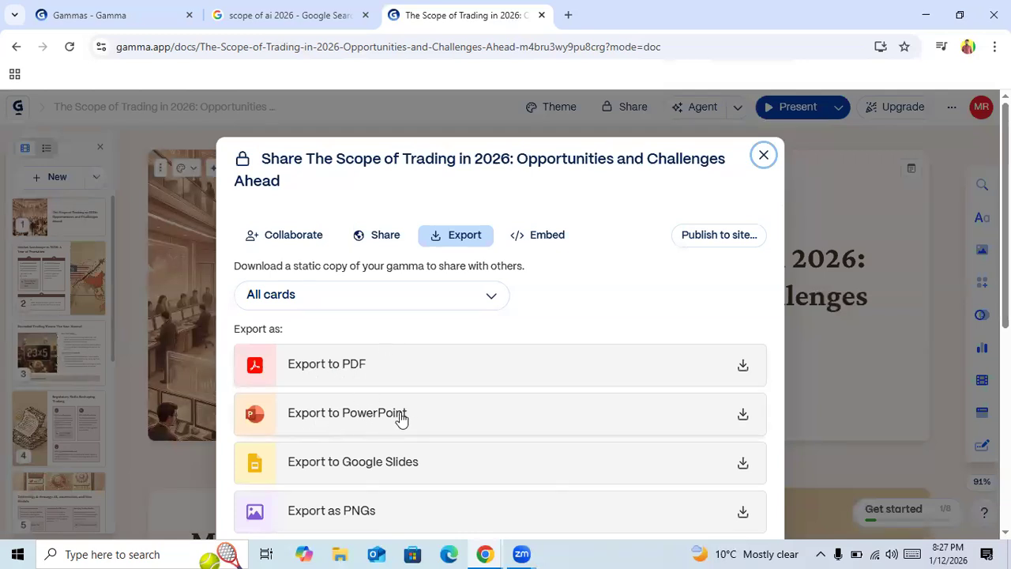
{"action": "scroll", "coordinate": [399, 419], "scroll_direction": "down", "scroll_amount": 1}
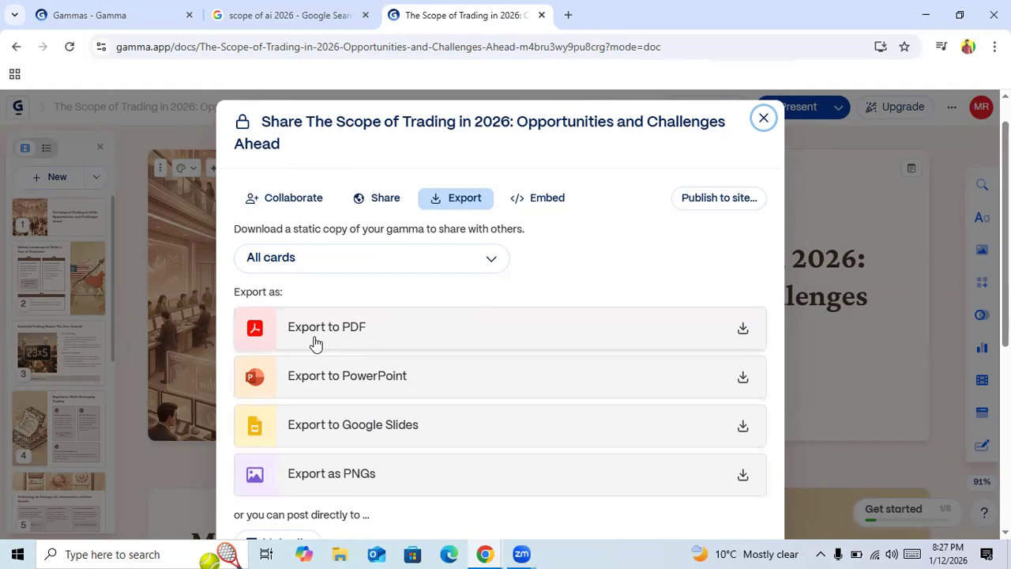
{"action": "left_click", "coordinate": [628, 323]}
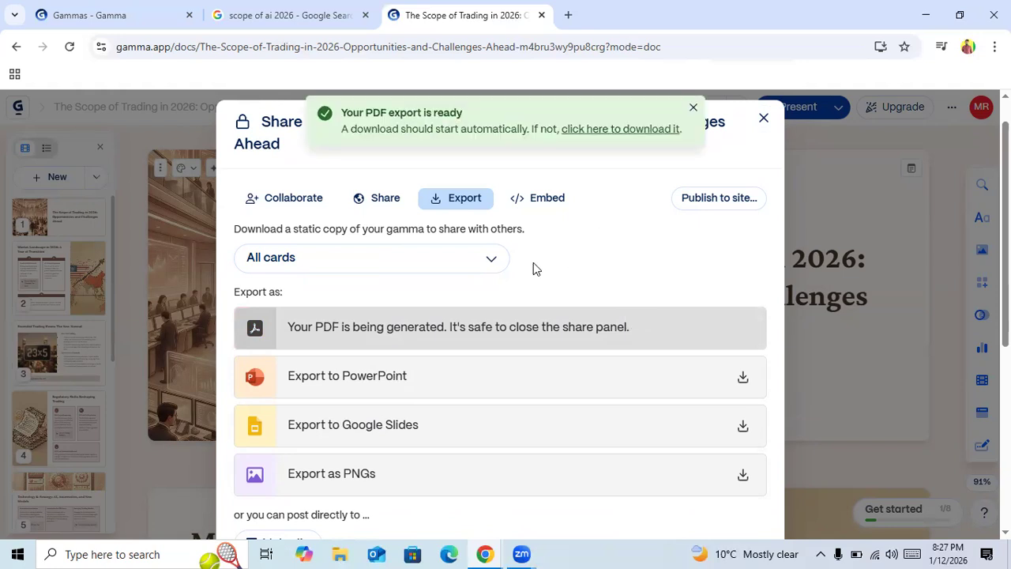
{"action": "left_click", "coordinate": [627, 131]}
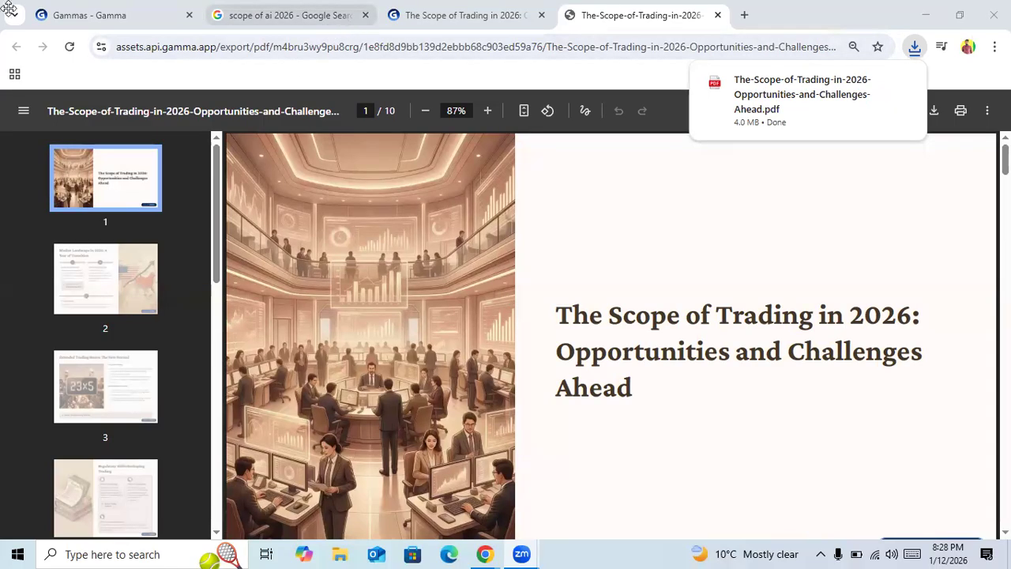
Step: Return to the Gammas overview of recently viewed presentations
{"action": "left_click", "coordinate": [91, 17]}
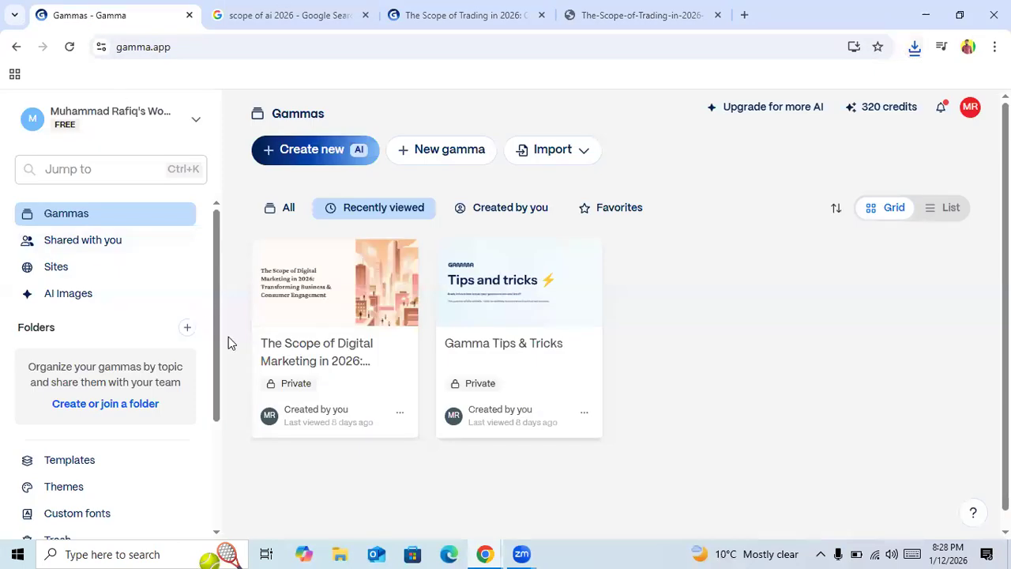